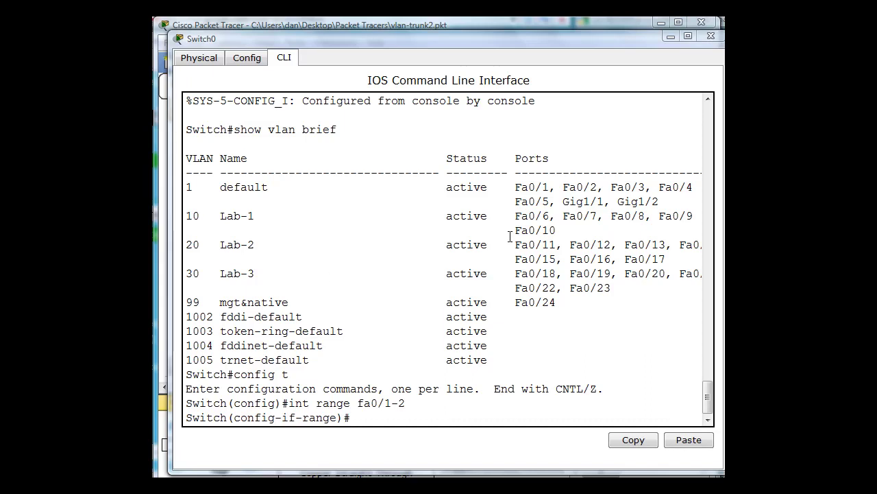
Step: Check VLAN 1's Fa0/1 and Fa0/2 entries against the topology's VLAN 99 area
drag(514, 186, 598, 187)
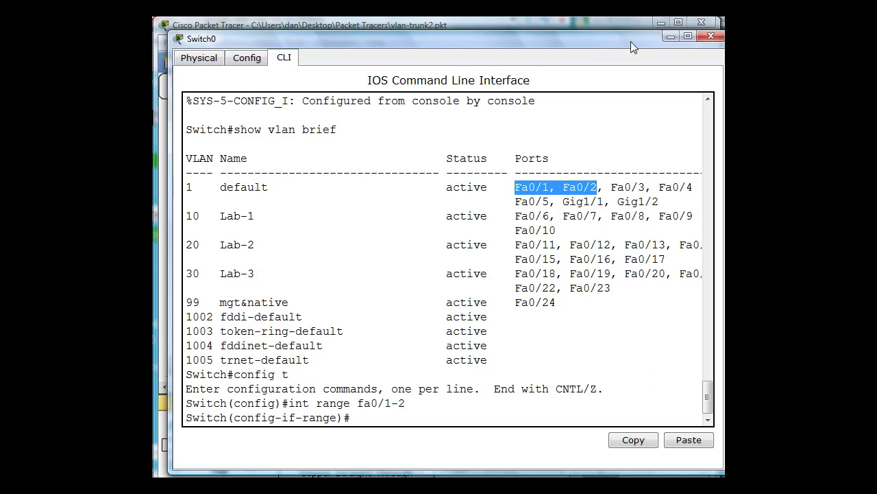
drag(632, 47, 630, 294)
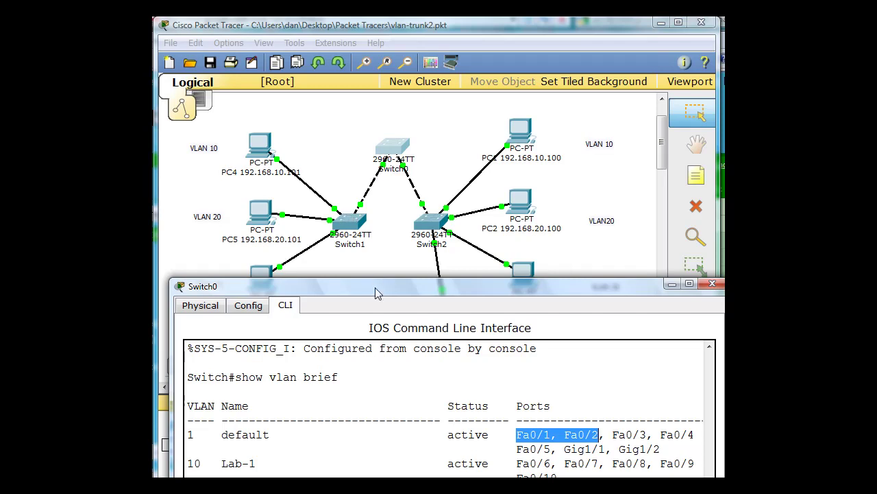
drag(373, 277, 349, 350)
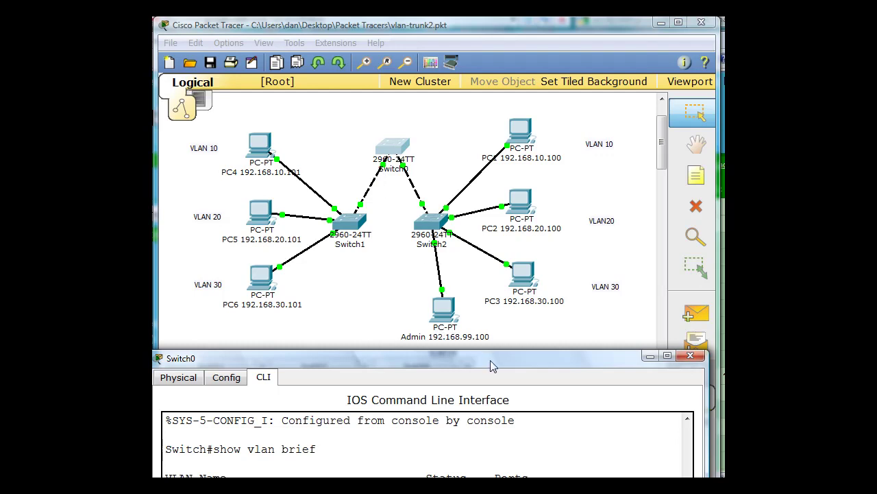
drag(490, 359, 492, 386)
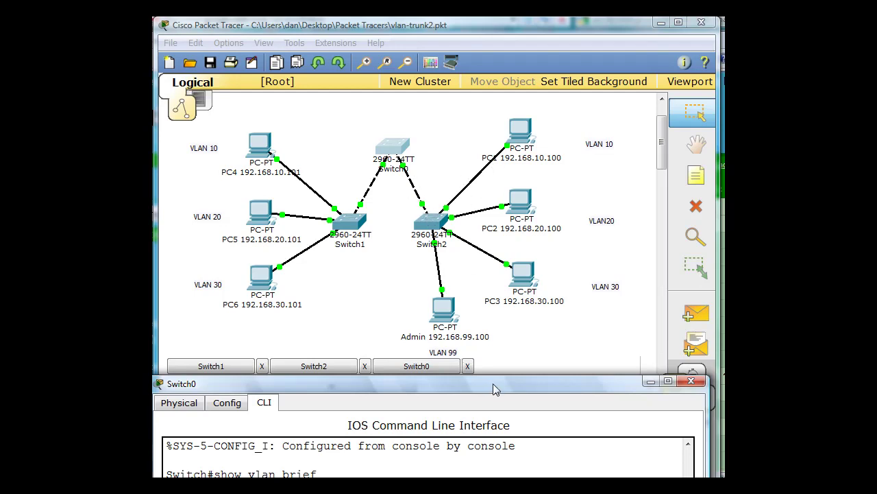
drag(493, 383, 489, 281)
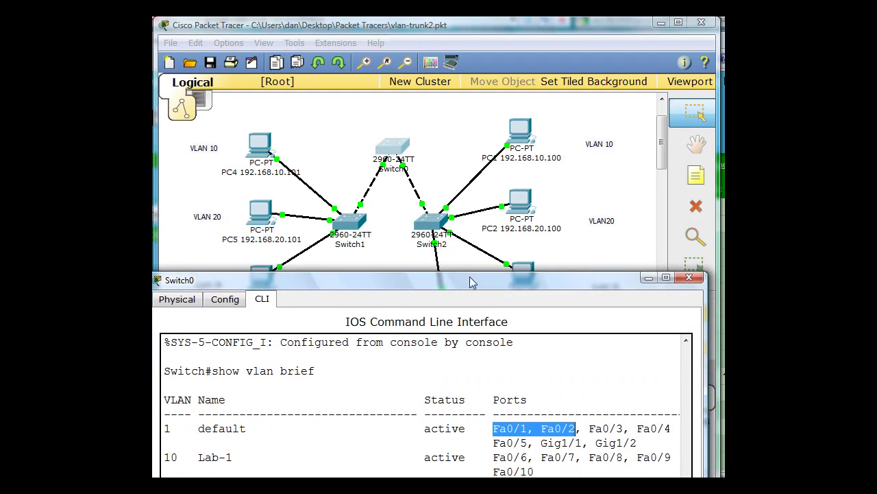
drag(472, 287, 481, 52)
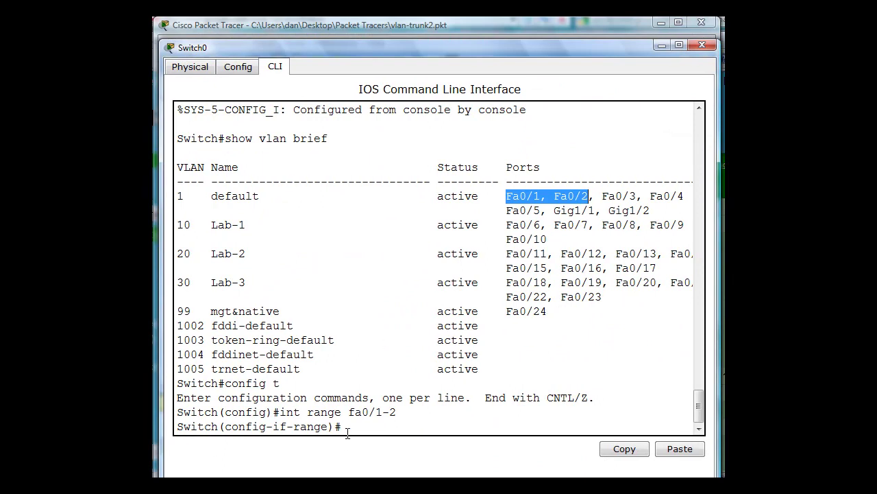
click(348, 432)
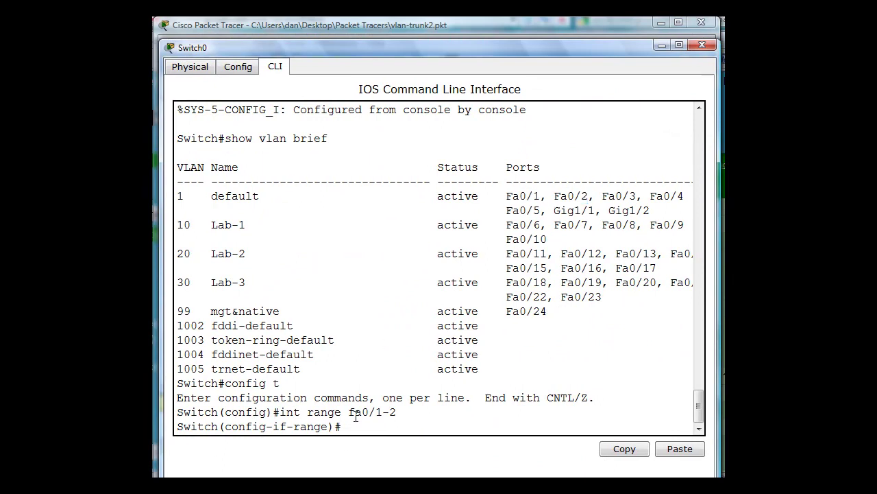
Step: Leave interface mode, select the fa0/1-2 range and set both ports to trunk mode
text(exit)
key(Return)
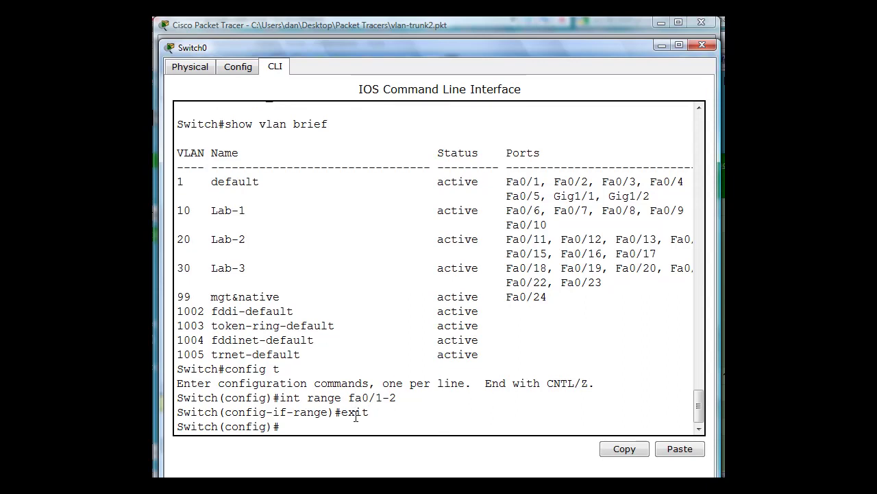
key(Return)
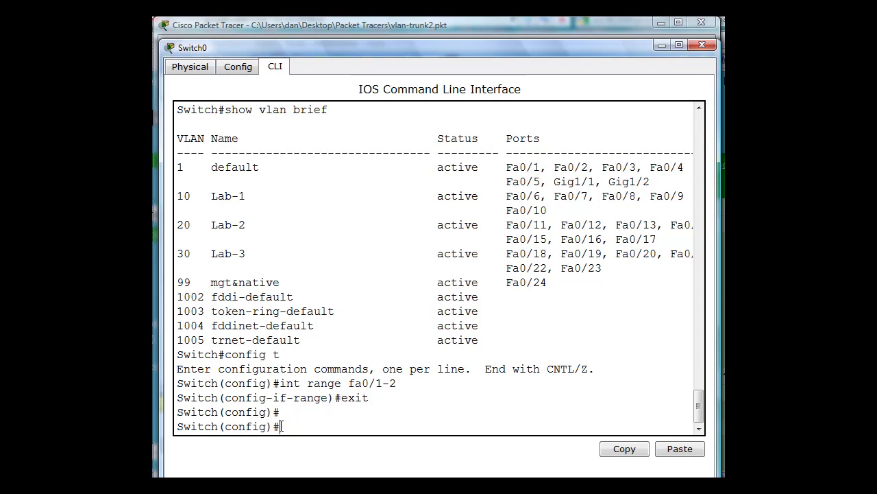
text(int range fa0/1-2)
key(Return)
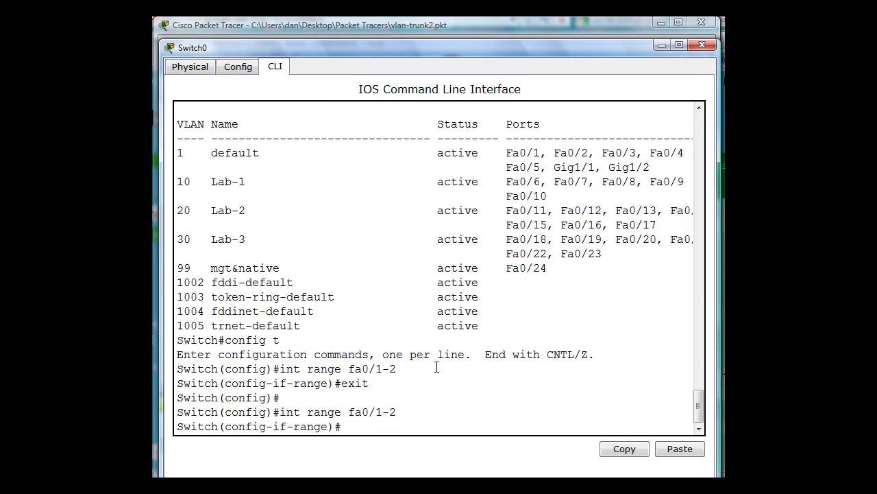
text(switchport more)
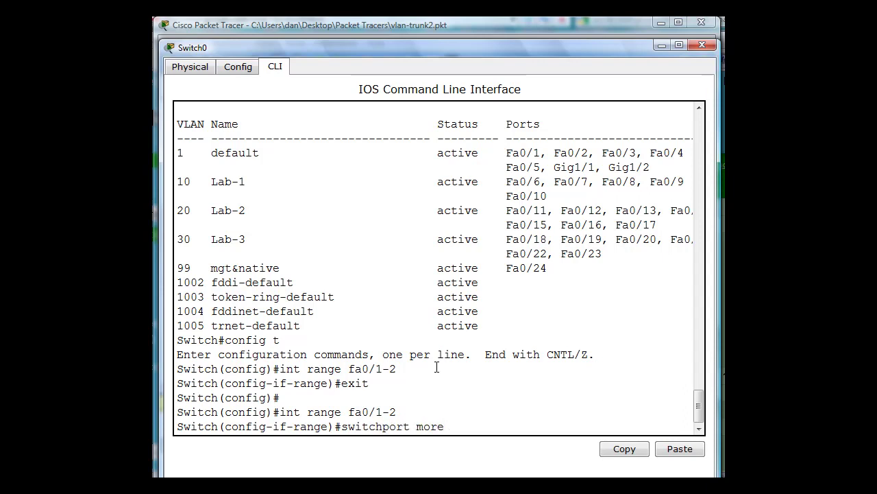
key(BackSpace)
key(BackSpace)
text(de trunk)
key(Return)
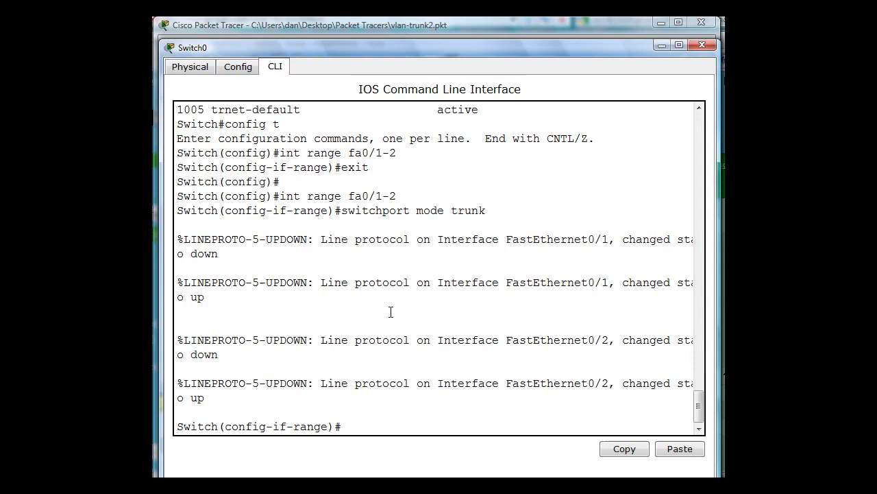
Step: Set native VLAN 99 on the Fa0/1-2 trunk ports
text(witchpor)
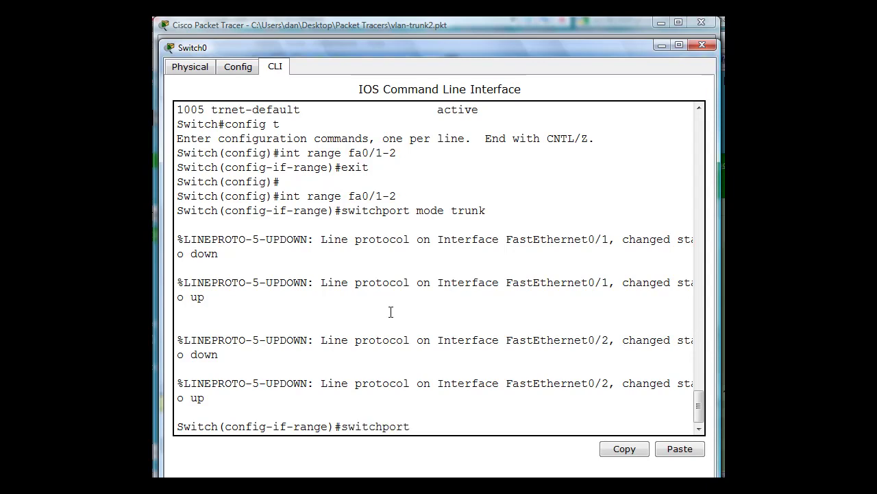
text(t trunk native vlan )
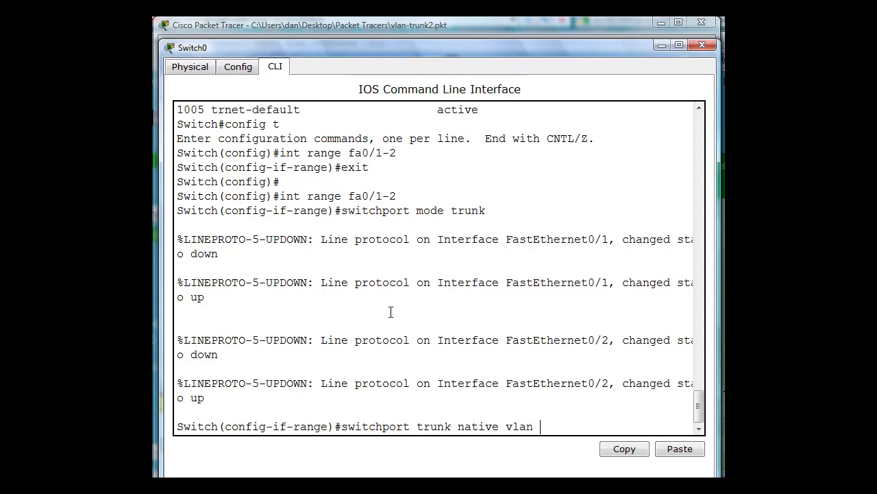
text(99)
drag(560, 427, 340, 426)
click(412, 407)
click(569, 428)
key(Return)
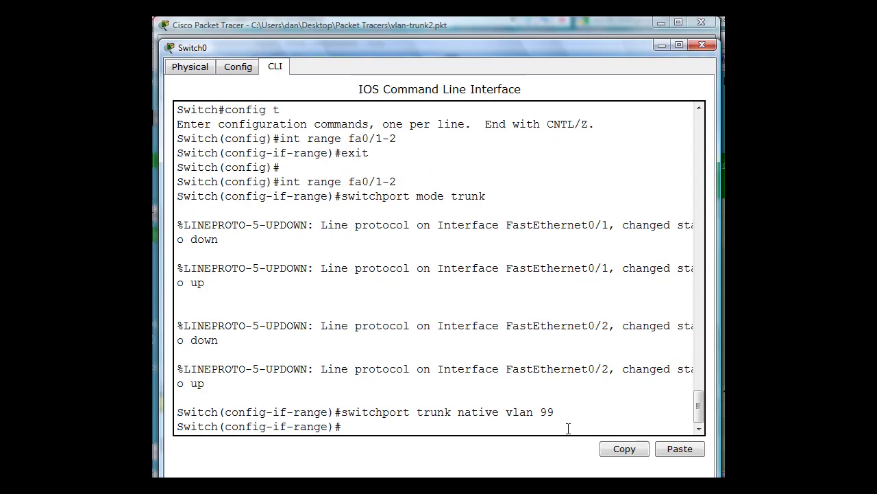
Step: Return to privileged mode and display Switch0's trunk summary with show int trunk
text(end)
key(Return)
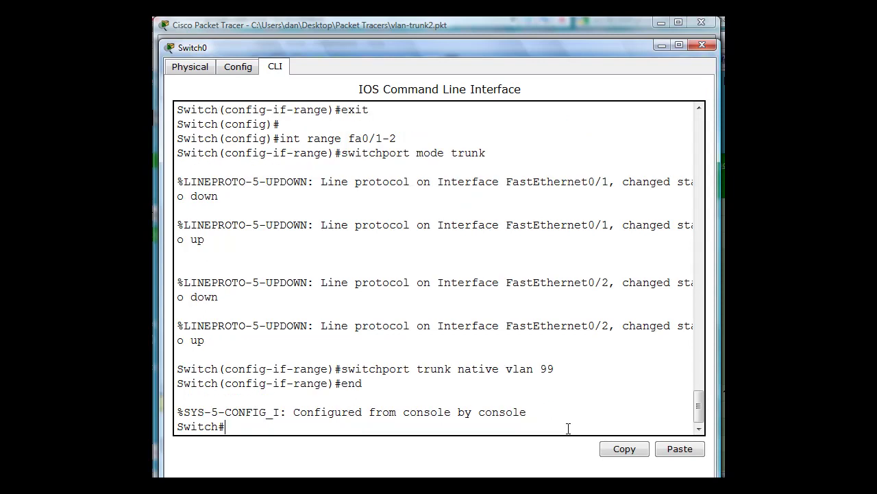
text(show int tru)
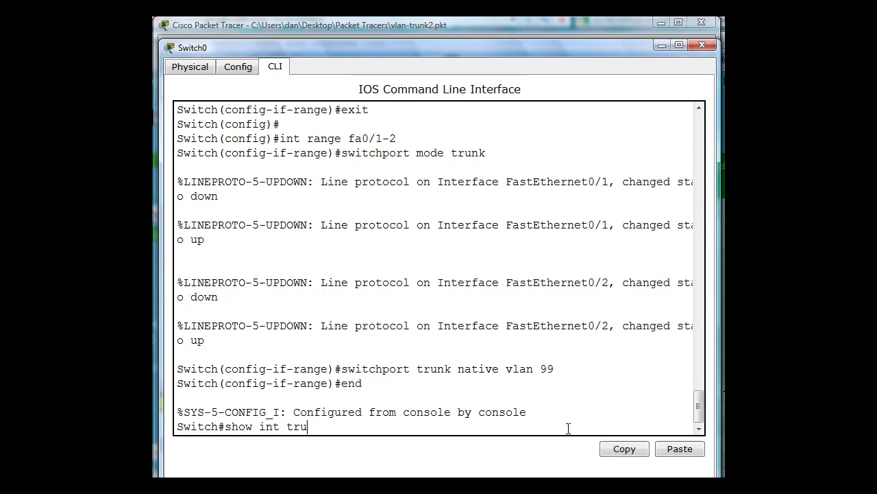
text(nk)
key(Return)
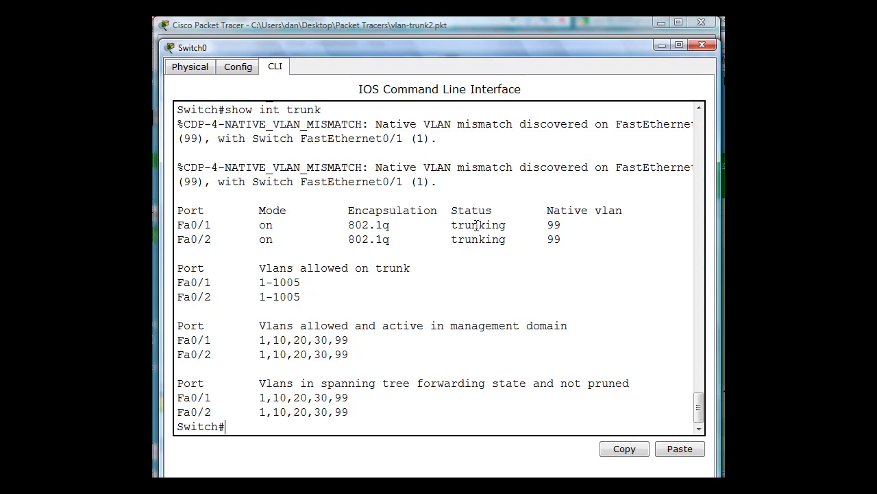
Step: Review the trunk output, highlighting Fa0/1's 802.1q encapsulation and allowed VLAN range
mouse_move(700, 400)
mouse_down()
mouse_move(699, 378)
mouse_move(702, 408)
mouse_up()
drag(460, 53, 444, 288)
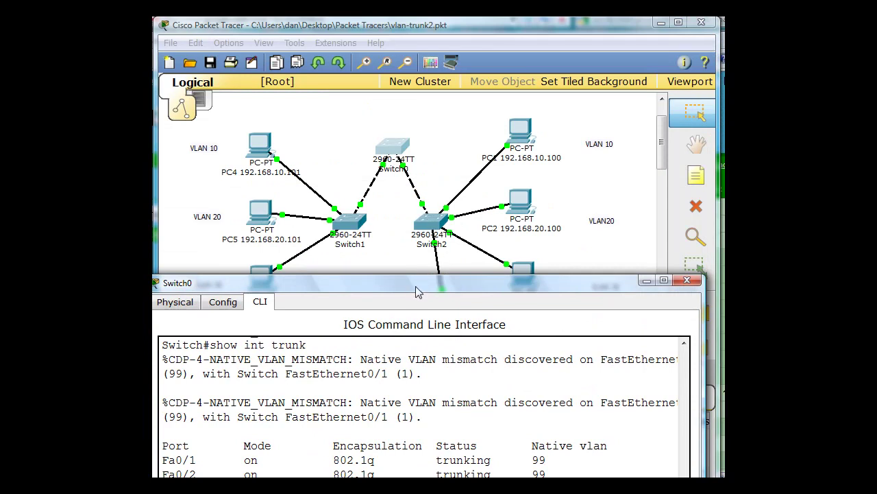
drag(415, 286, 423, 49)
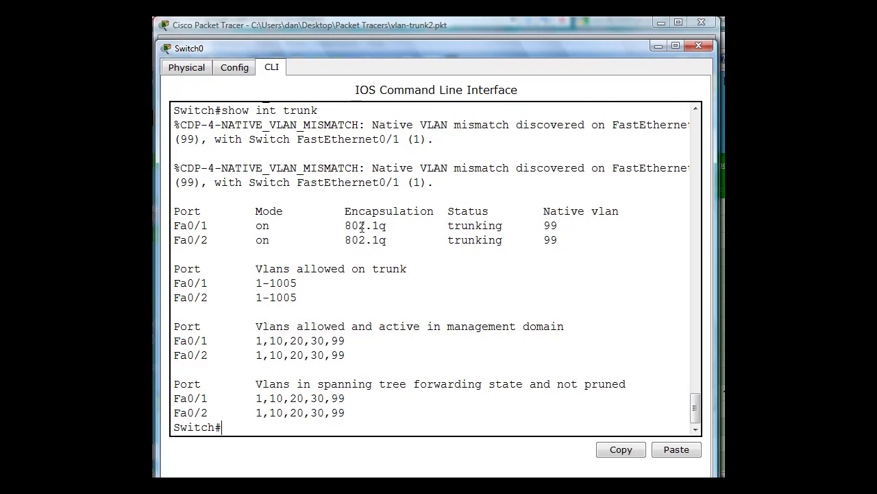
drag(391, 227, 345, 226)
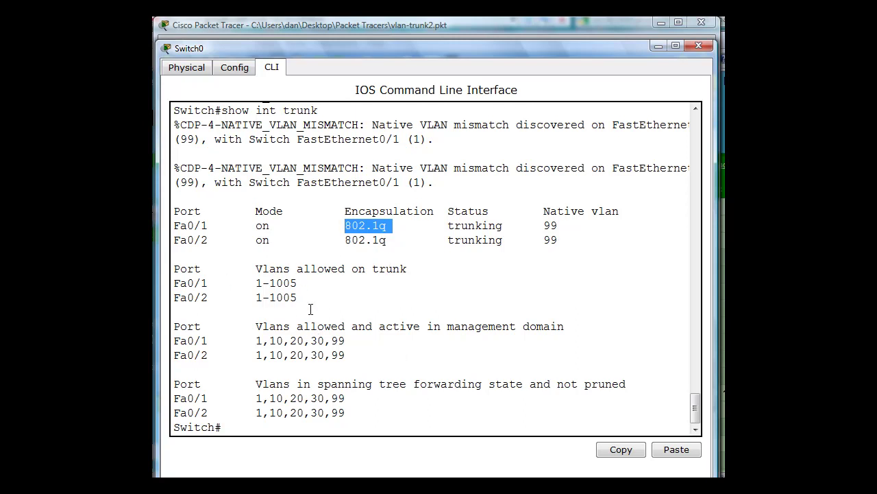
drag(255, 285, 294, 272)
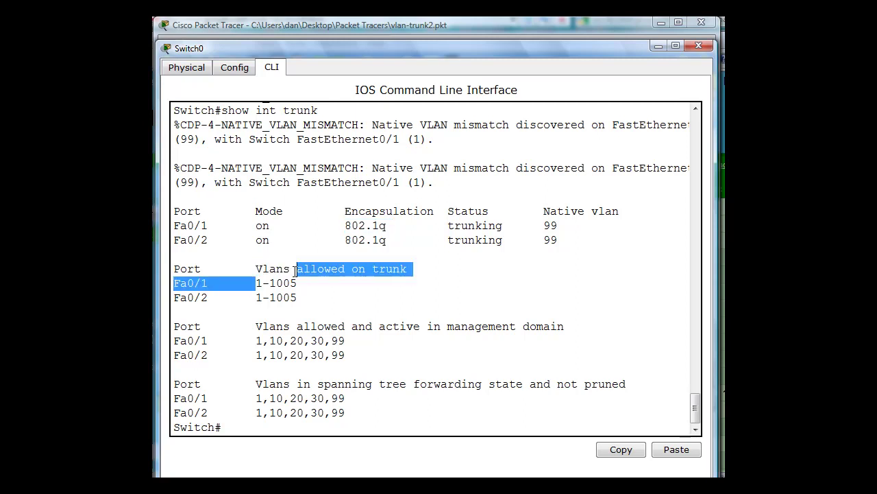
click(309, 309)
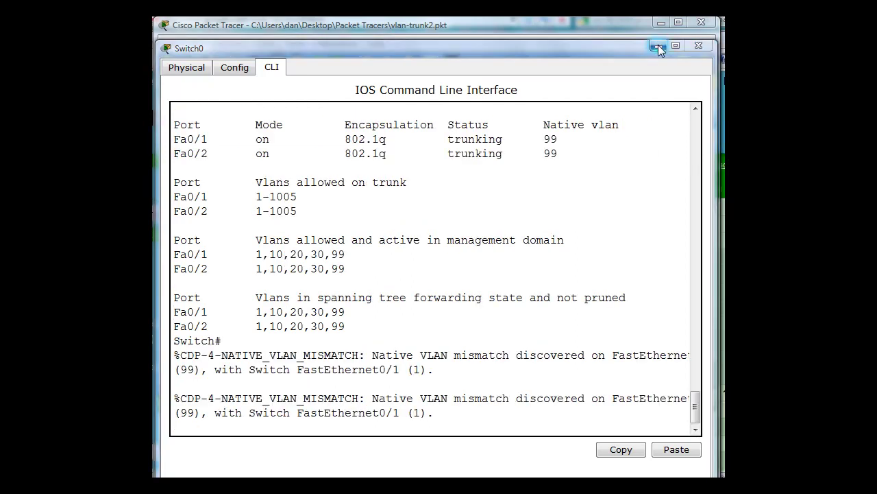
Step: Open Switch1's command line and enter privileged mode with en
click(658, 45)
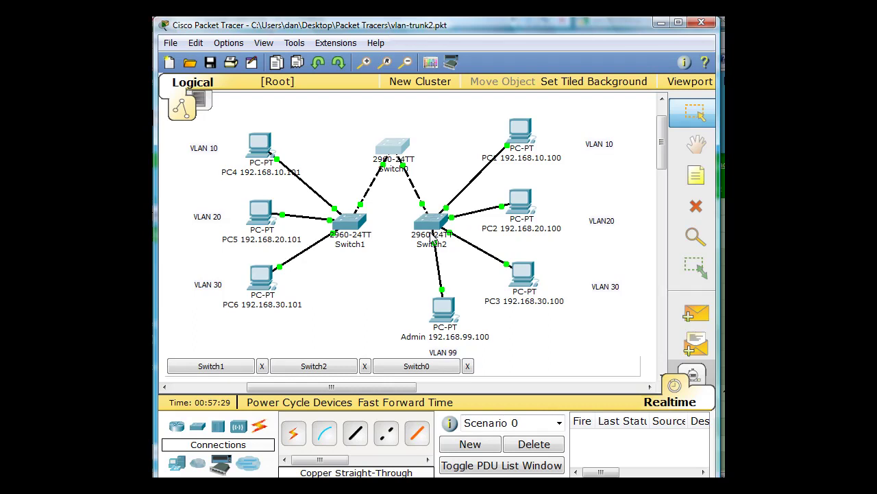
click(349, 221)
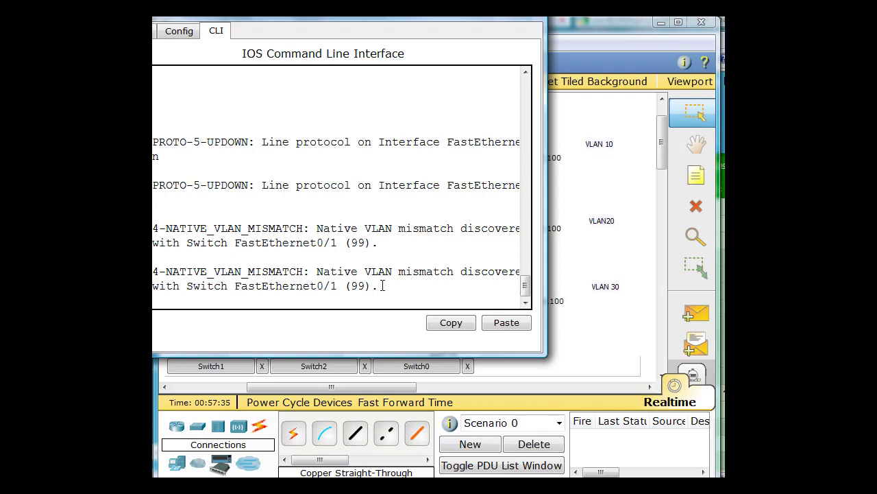
key(Return)
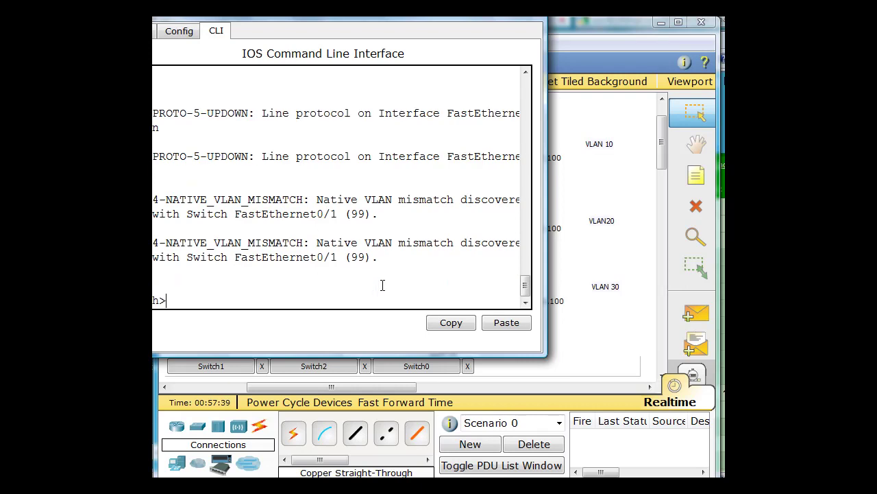
text(en)
key(Return)
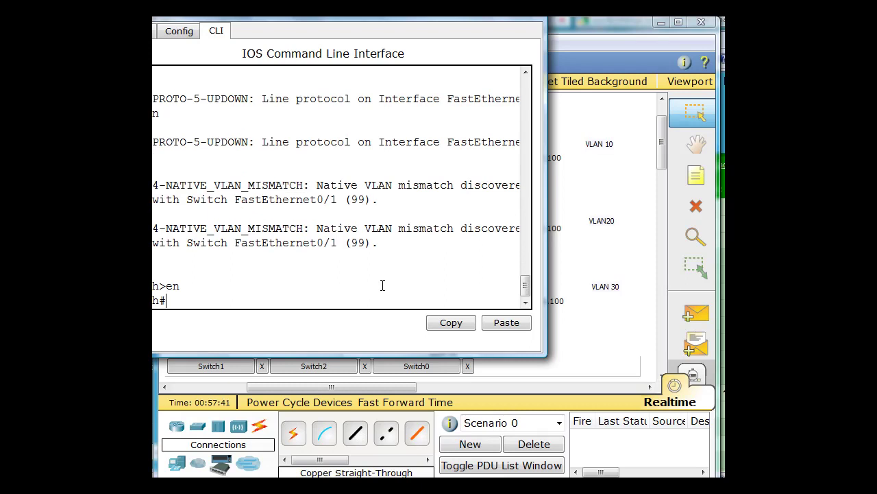
Step: Run show vlan brief on Switch1, listing VLANs 10 lab-1, 20 lab-2, 30 lab-3, 99 mgt&native
text(show vlan brief)
drag(358, 14, 436, 61)
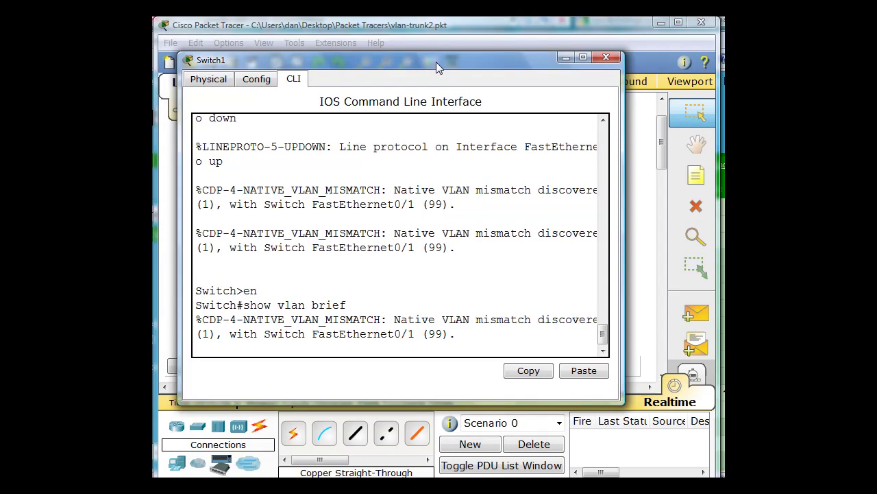
key(Return)
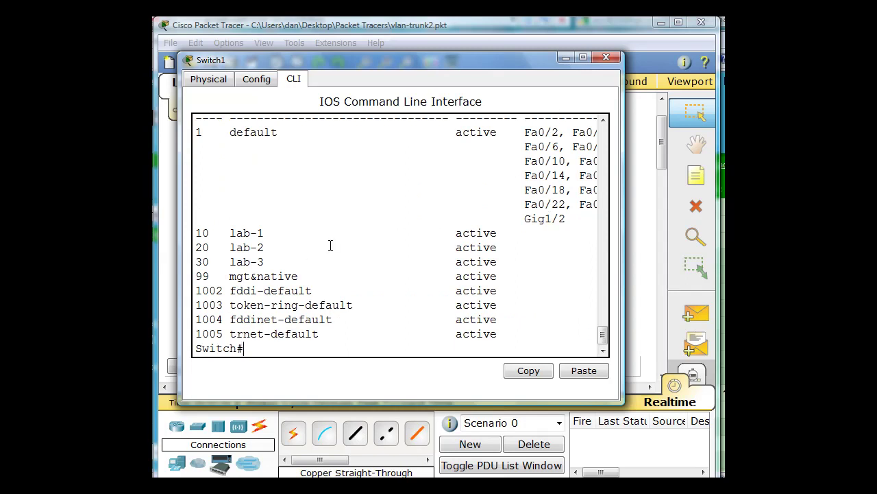
drag(390, 66, 436, 88)
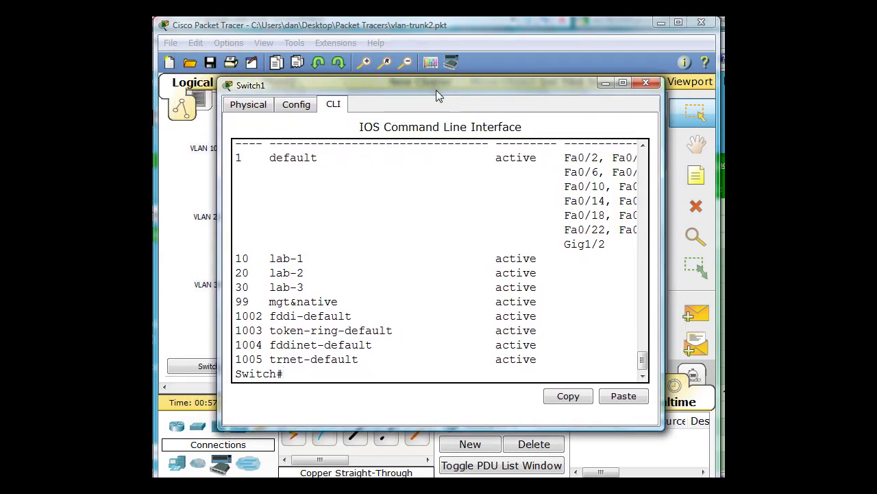
Step: Enter conf t and make Switch1's interface fa0/1 a trunk port
text(configure)
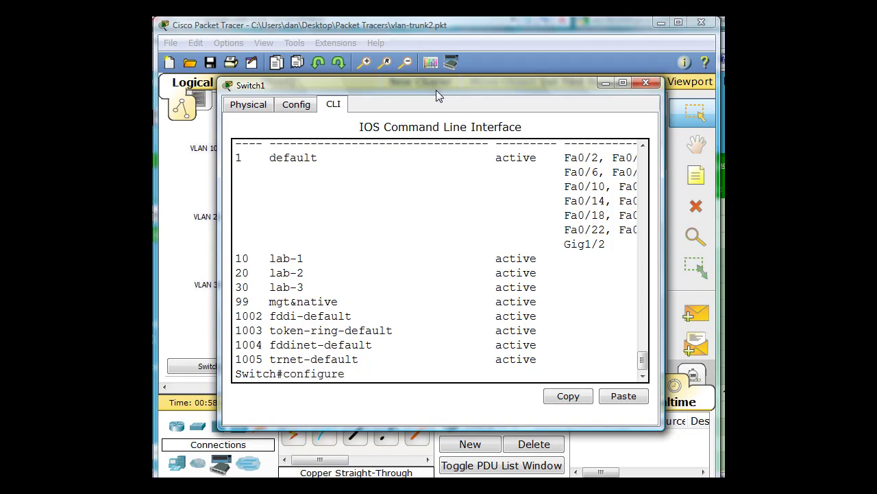
key(BackSpace)
key(BackSpace)
key(BackSpace)
key(BackSpace)
key(BackSpace)
text(t)
key(Return)
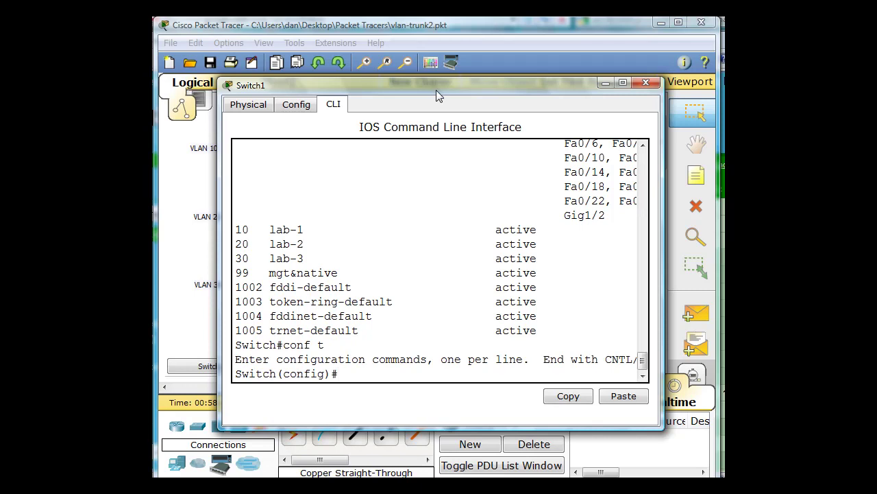
text(int fa0/1)
key(Return)
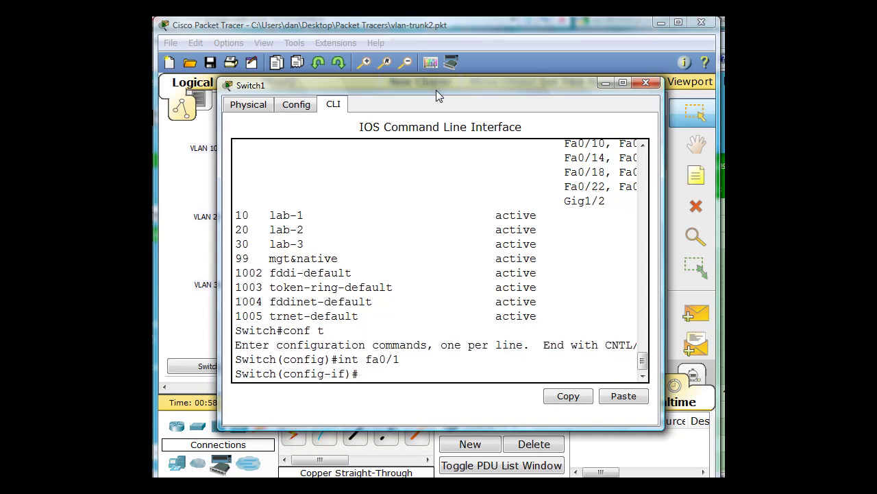
text(switchport mode tr)
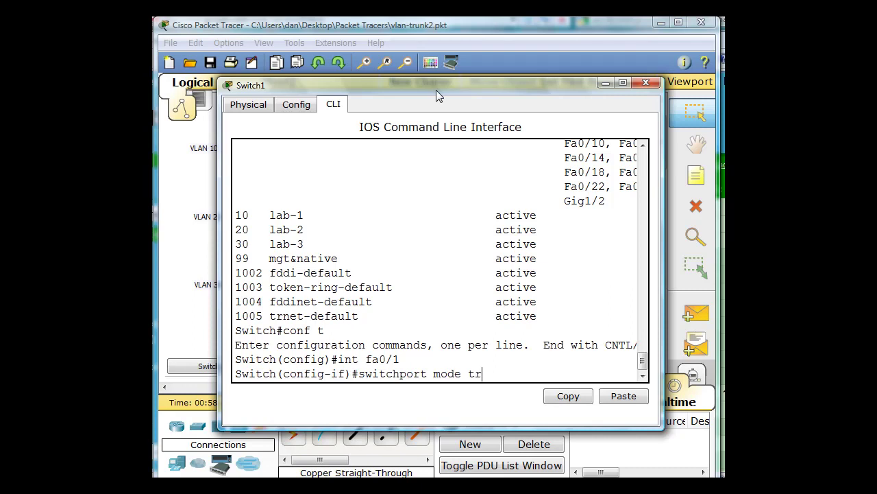
text(unk)
key(Return)
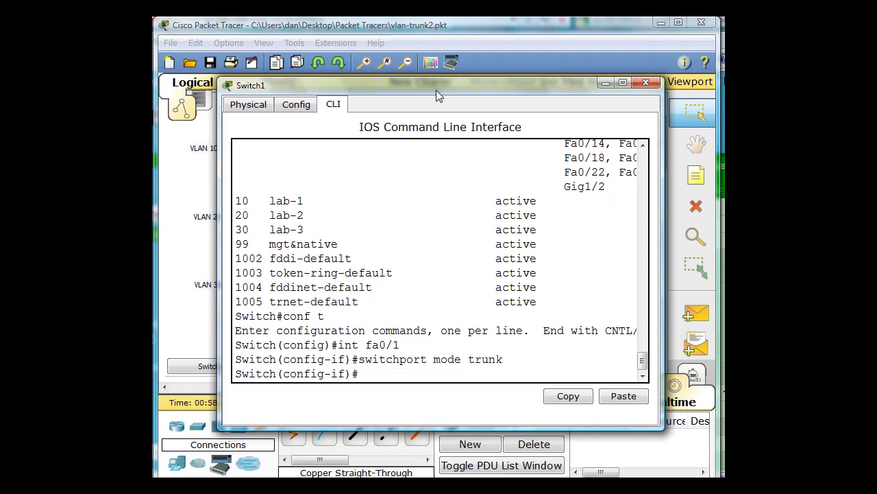
Step: Set native VLAN 99 on the fa0/1 trunk
text(sw)
key(Tab)
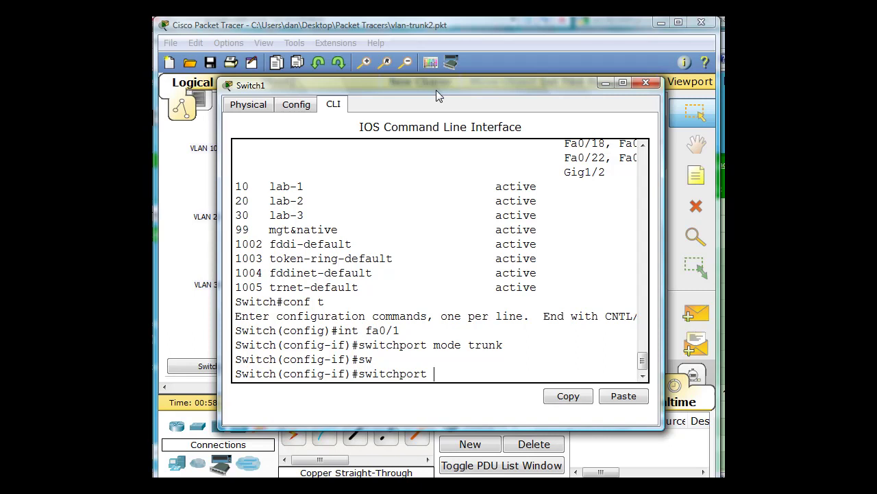
text(trunk native vlan 99)
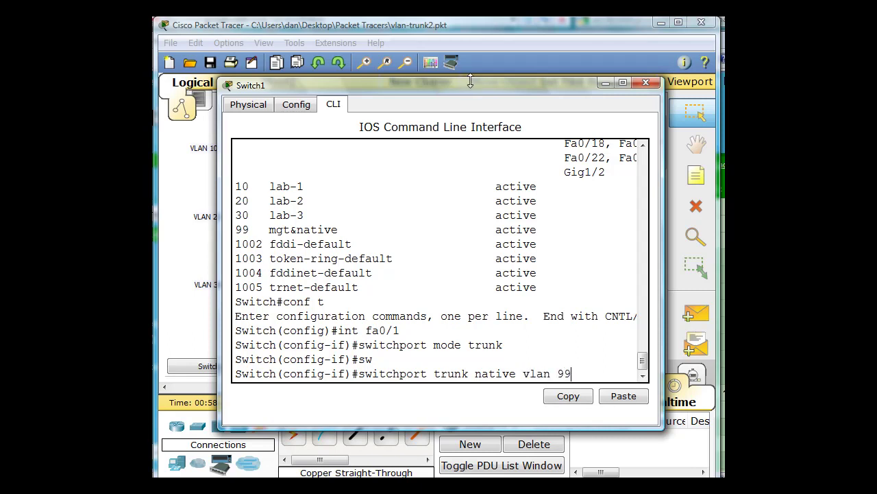
key(Return)
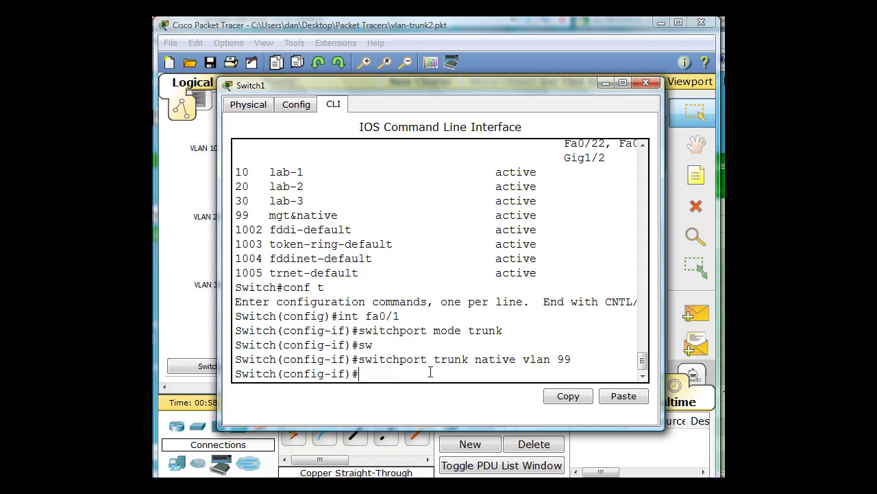
key(Return)
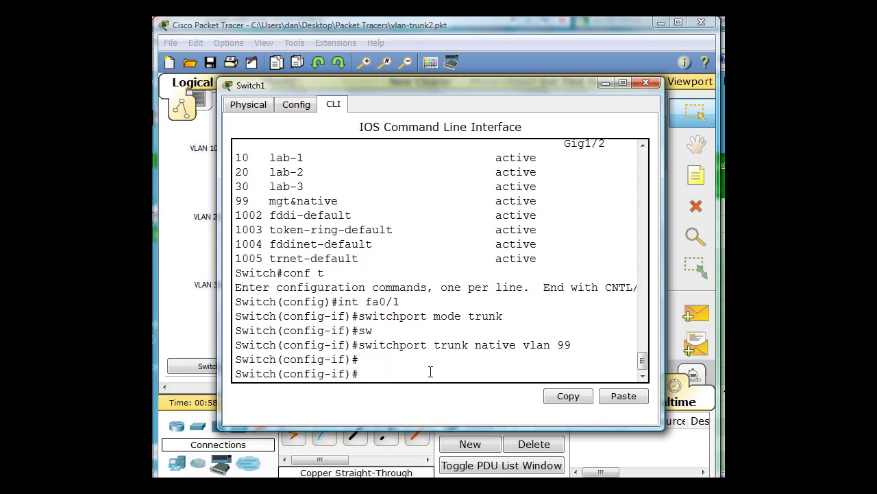
Step: Apply the changes with end, then re-enter conf t to begin the fa0/6-10 range
key(Up)
key(Up)
key(Up)
key(Up)
key(BackSpace)
key(BackSpace)
key(BackSpace)
key(BackSpace)
key(BackSpace)
key(BackSpace)
key(BackSpace)
key(BackSpace)
key(BackSpace)
text(end)
key(Return)
key(Return)
key(Return)
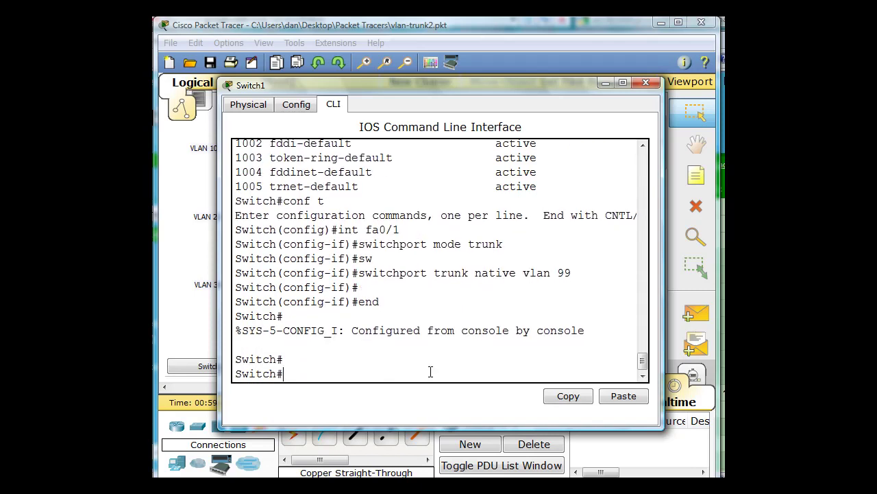
text(conf t)
key(Return)
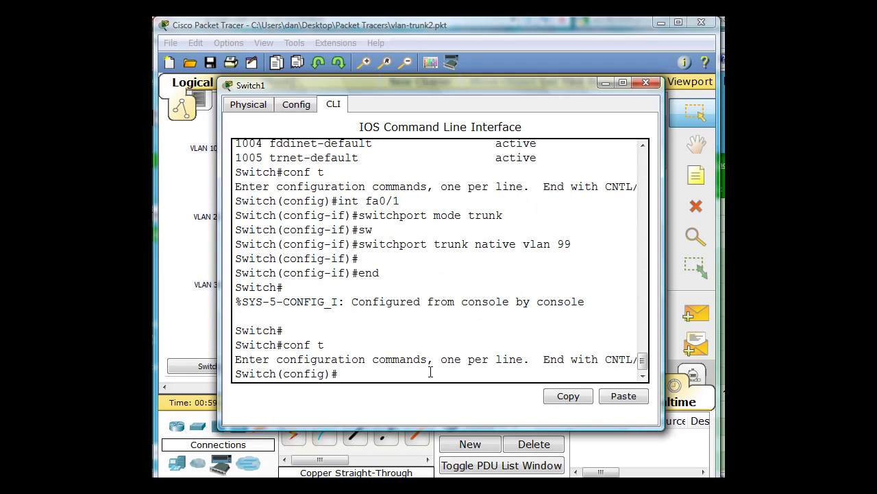
text(int range fa0/6-10)
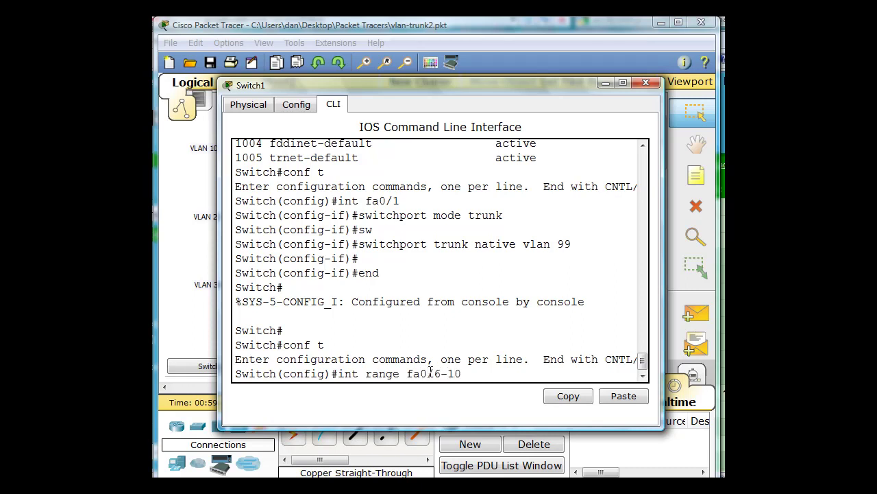
Step: Make ports fa0/6-10 access ports in VLAN 10
key(Return)
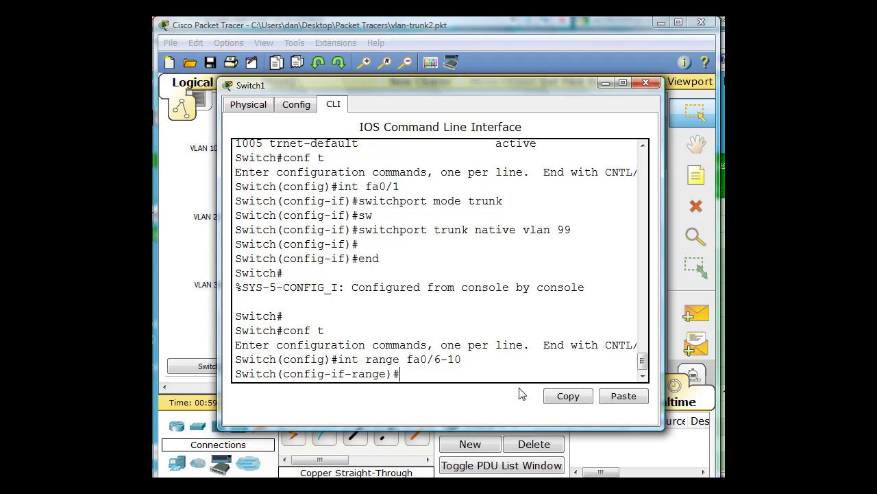
text(switchport mode access)
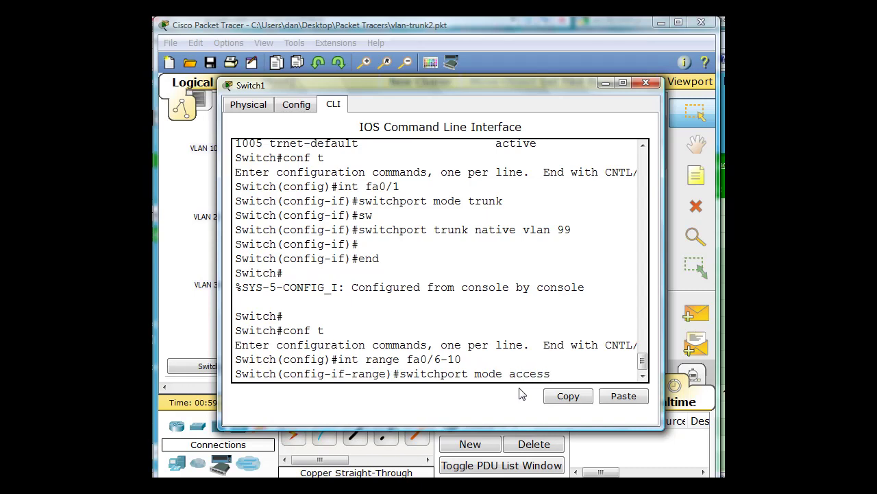
key(Return)
key(Return)
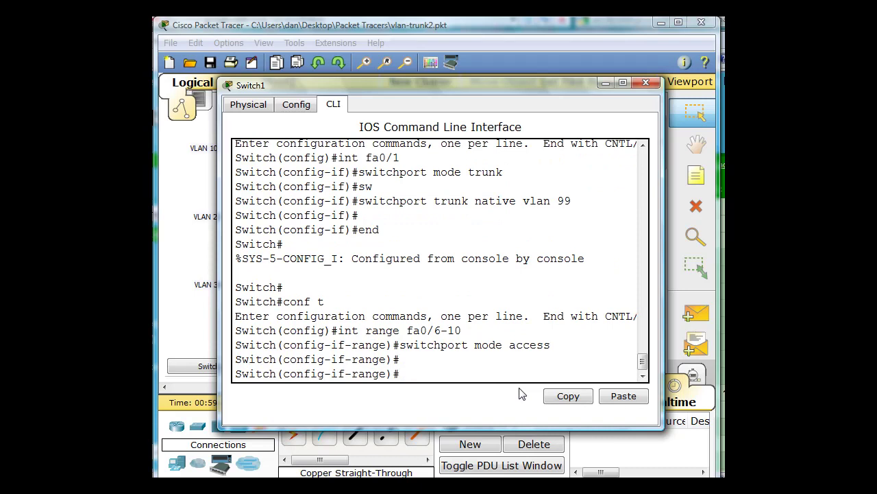
key(Up)
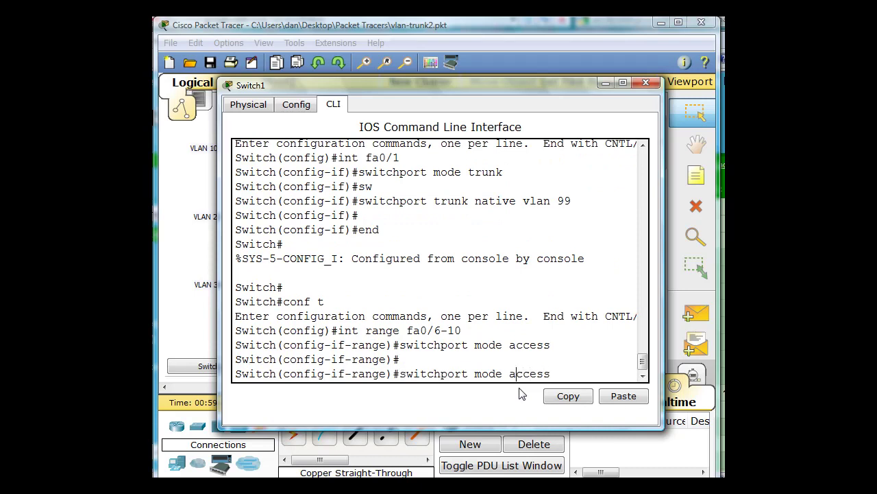
key(Left)
key(Left)
key(Left)
key(Left)
key(Left)
key(Left)
key(BackSpace)
key(BackSpace)
key(BackSpace)
key(BackSpace)
key(BackSpace)
key(End)
text(vlan 10)
key(Return)
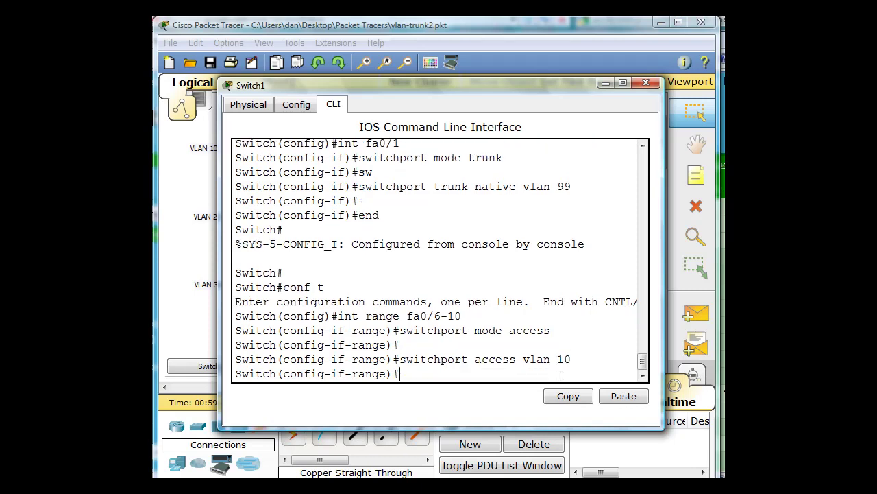
Step: Make ports fa0/11-17 access ports in VLAN 20
key(Up)
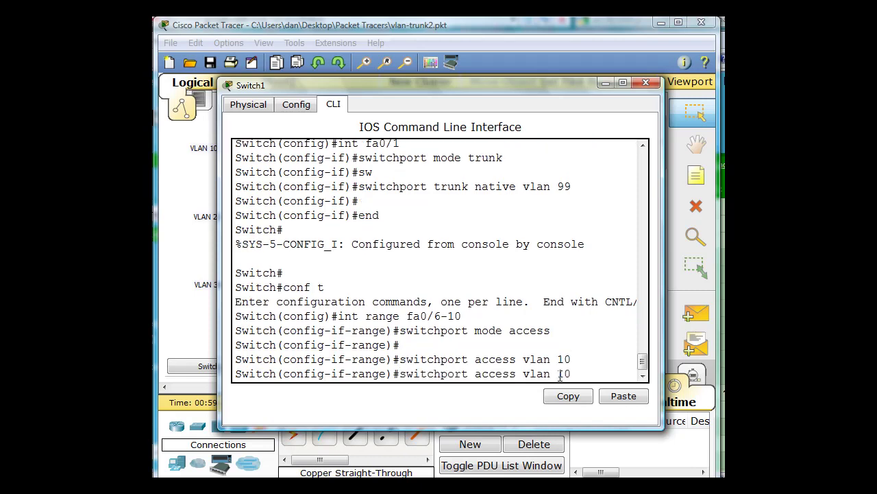
key(Up)
key(Up)
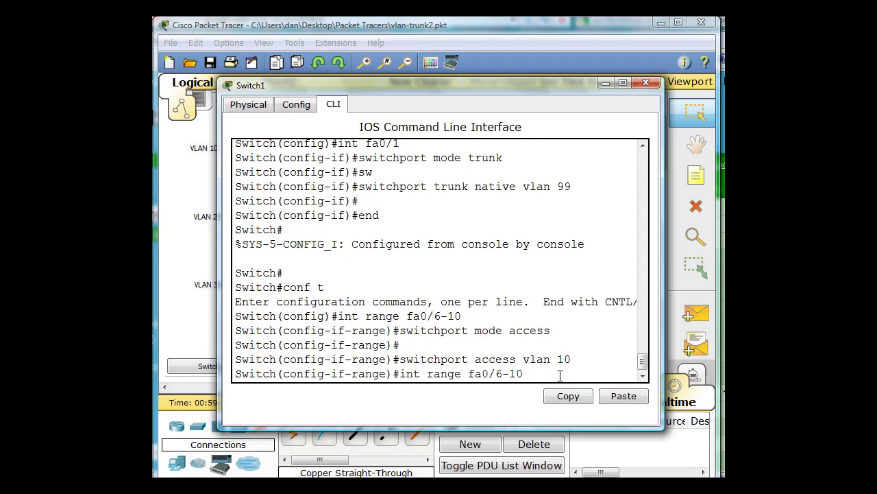
key(BackSpace)
key(BackSpace)
text(/11)
key(End)
key(BackSpace)
text(7)
key(Return)
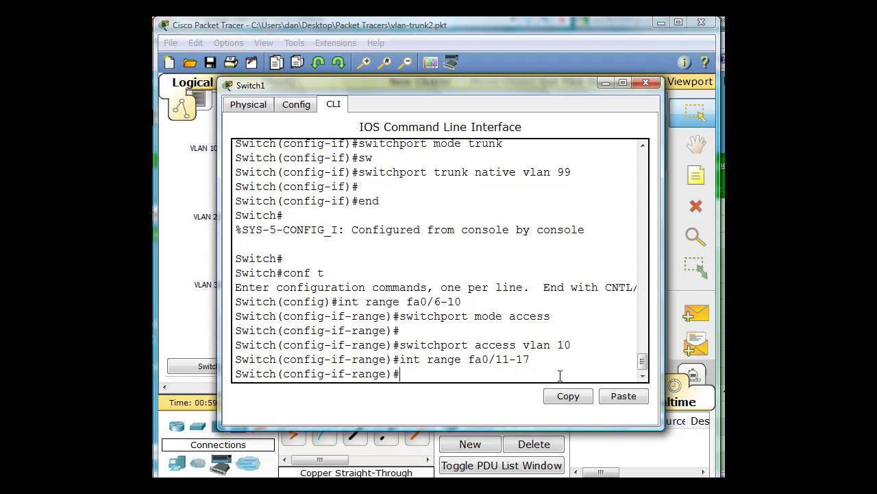
key(Up)
key(Up)
key(Up)
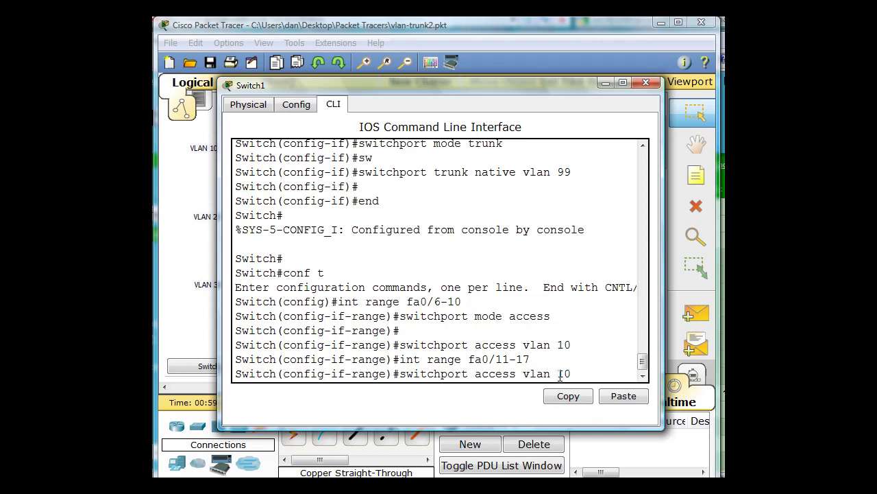
key(Return)
key(Up)
key(Up)
Step: Make ports fa0/18-23 access ports in VLAN 30
key(Up)
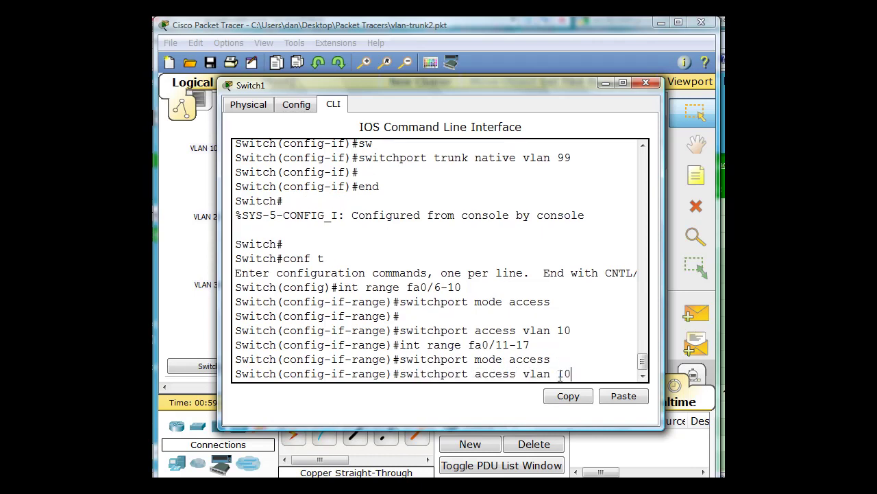
key(BackSpace)
key(BackSpace)
text(20)
key(Return)
key(Up)
key(Up)
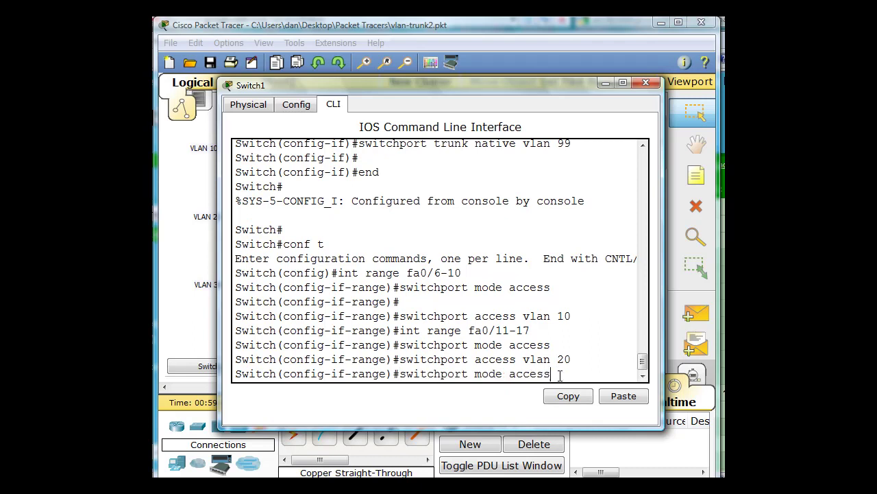
key(Up)
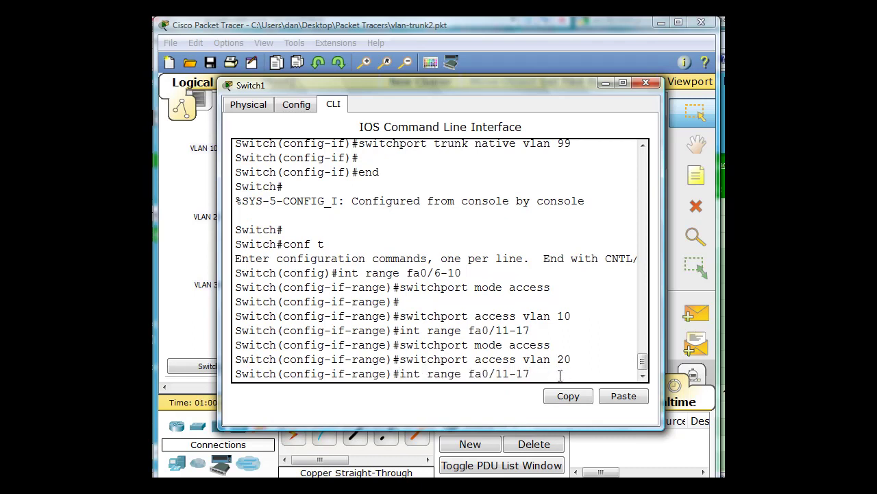
key(BackSpace)
key(BackSpace)
key(BackSpace)
key(BackSpace)
text(8)
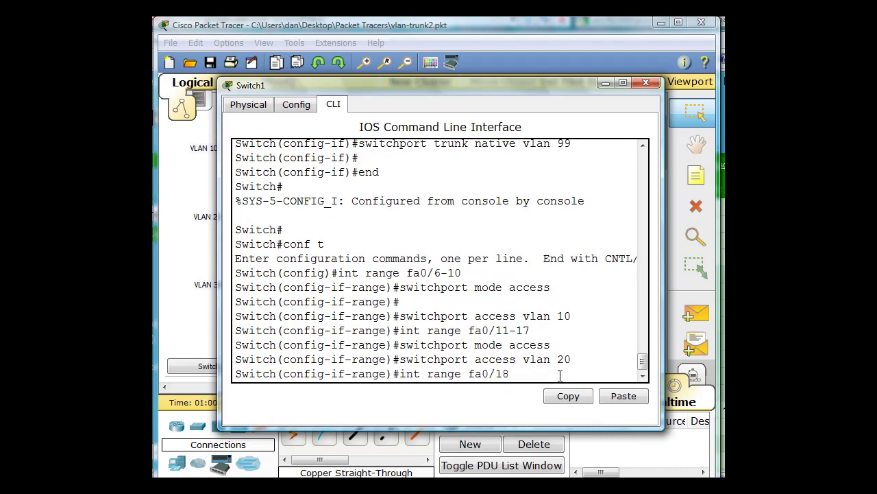
text(-23)
key(Return)
key(Up)
key(Up)
key(Up)
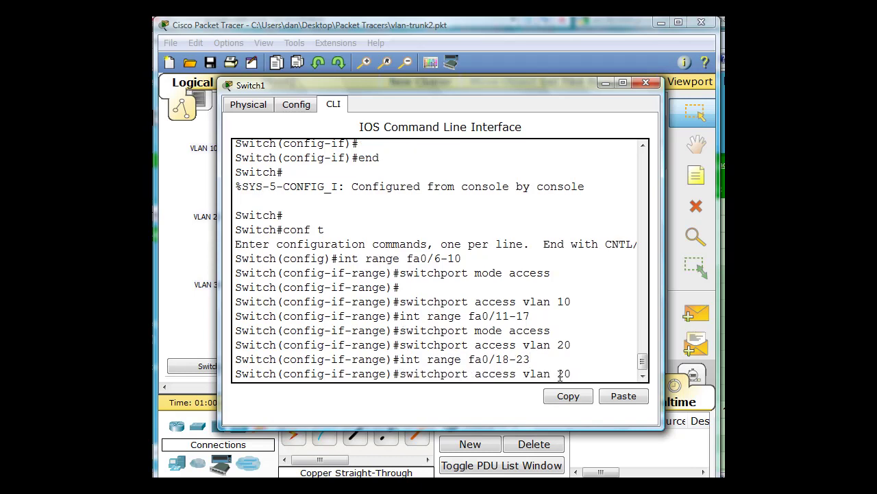
key(Return)
key(Up)
key(Up)
key(Up)
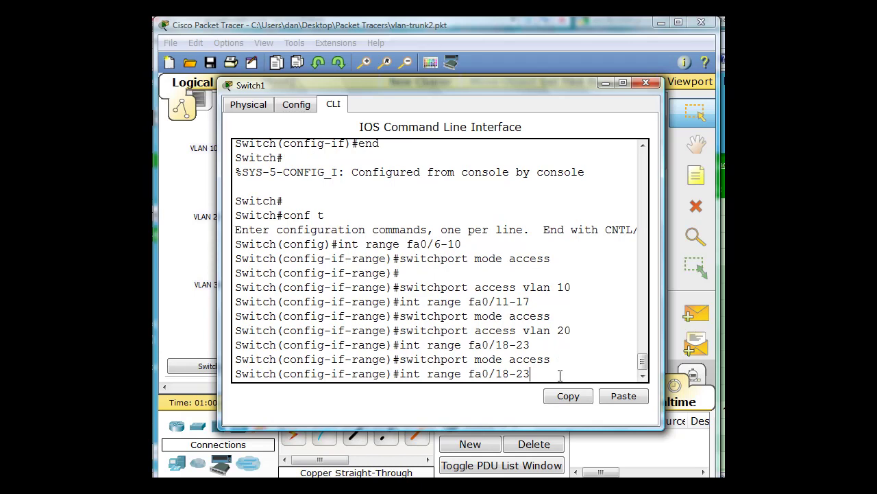
key(BackSpace)
key(BackSpace)
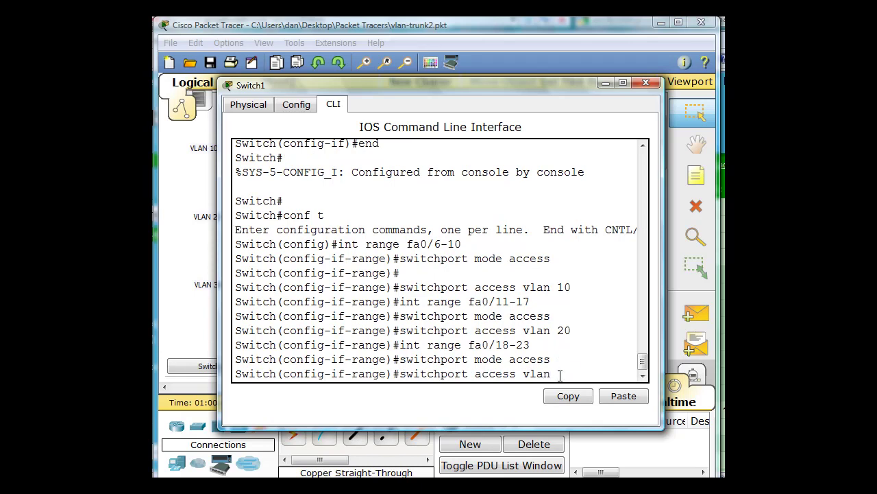
text(30)
key(Return)
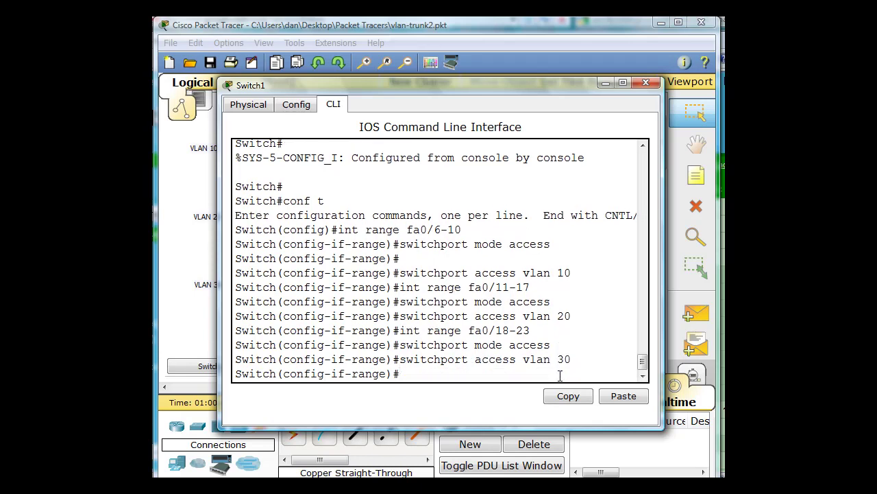
Step: Leave configuration mode with end
text(end)
key(Return)
Step: Make Switch1's fa0/23 an access port in VLAN 99
key(Return)
key(Return)
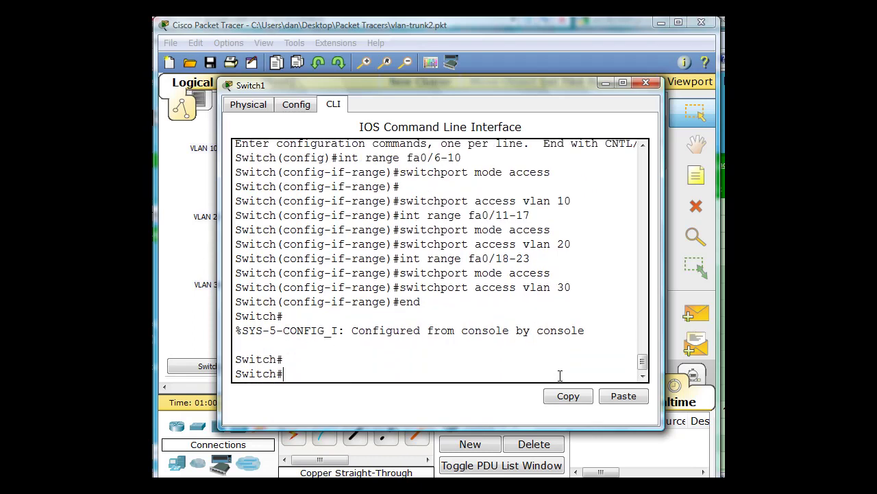
text(conf t)
key(Return)
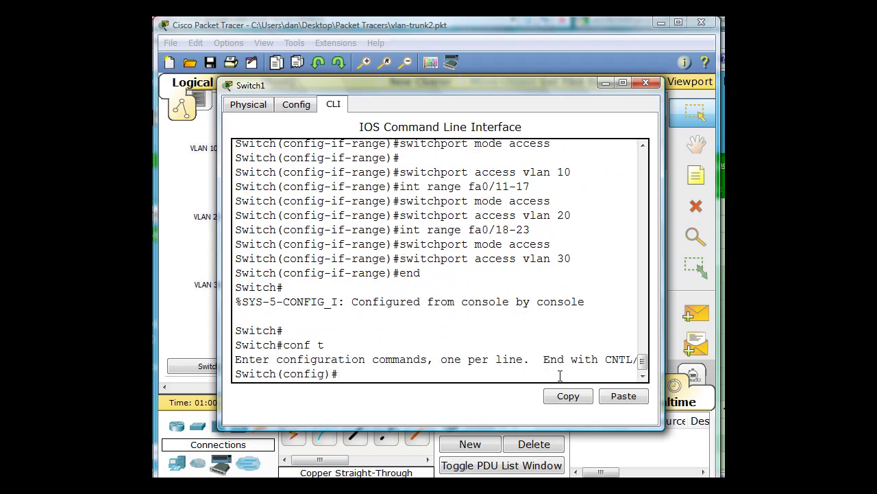
text(int fa0/)
text(23)
key(Return)
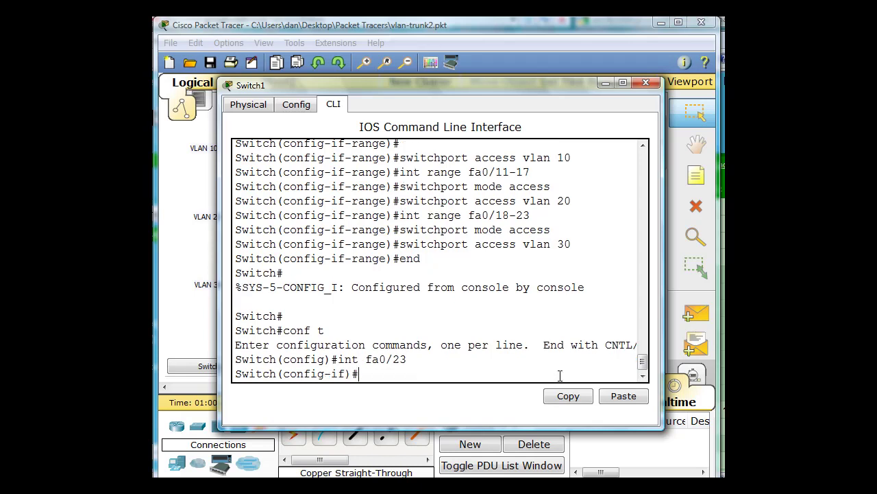
key(Up)
key(Up)
key(Up)
key(Up)
key(Return)
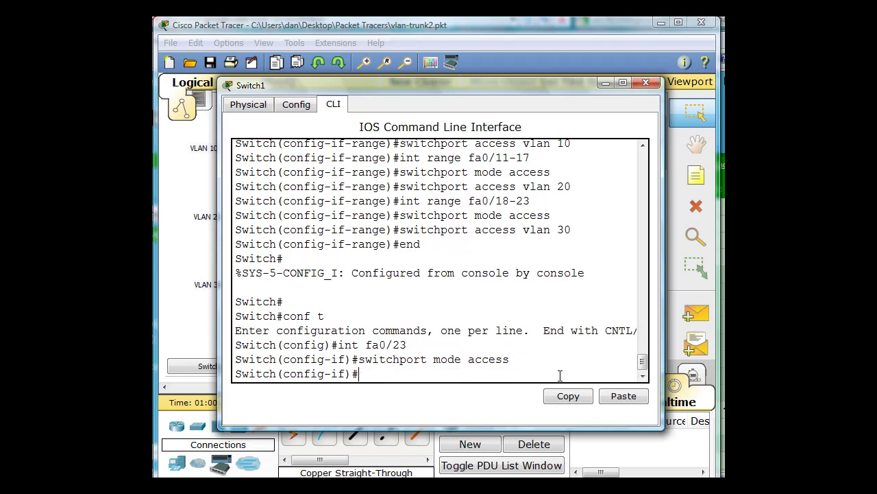
key(Up)
key(Up)
key(Up)
key(Up)
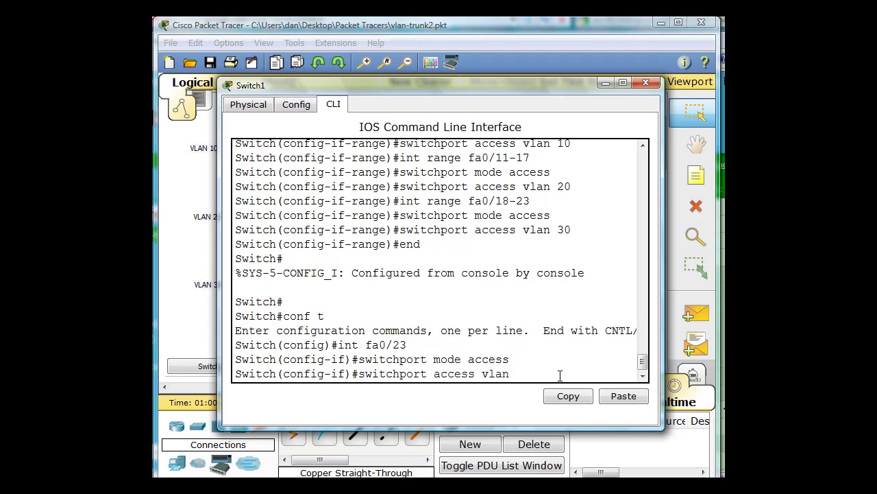
text(99)
key(Return)
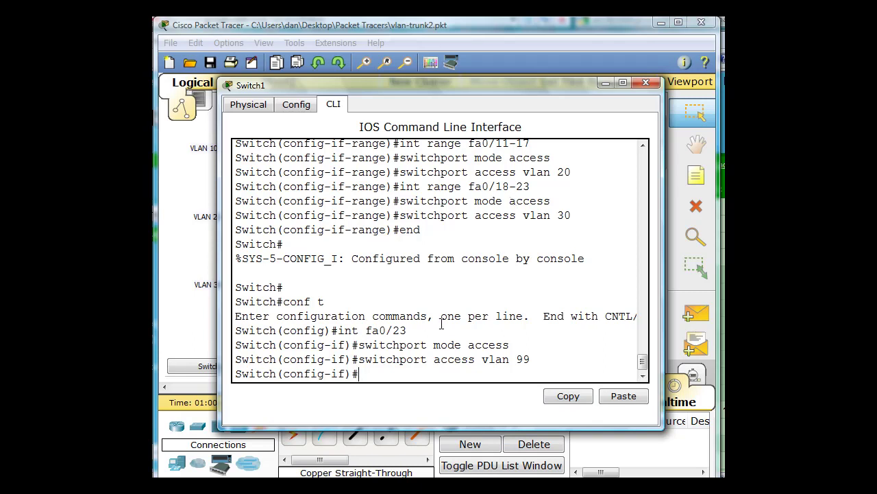
Step: Exit configuration with Ctrl+Z and run show vlan brief to list each VLAN's ports
key(ctrl+z)
key(Return)
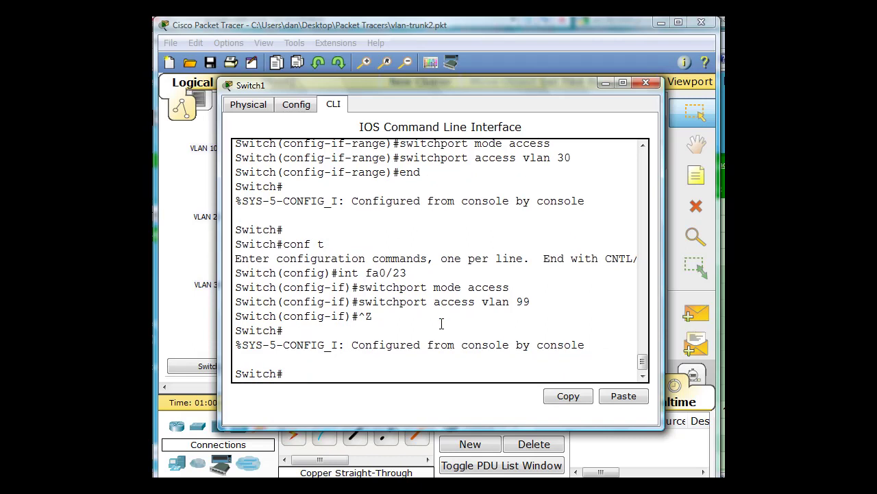
text(show vlan brief)
key(Return)
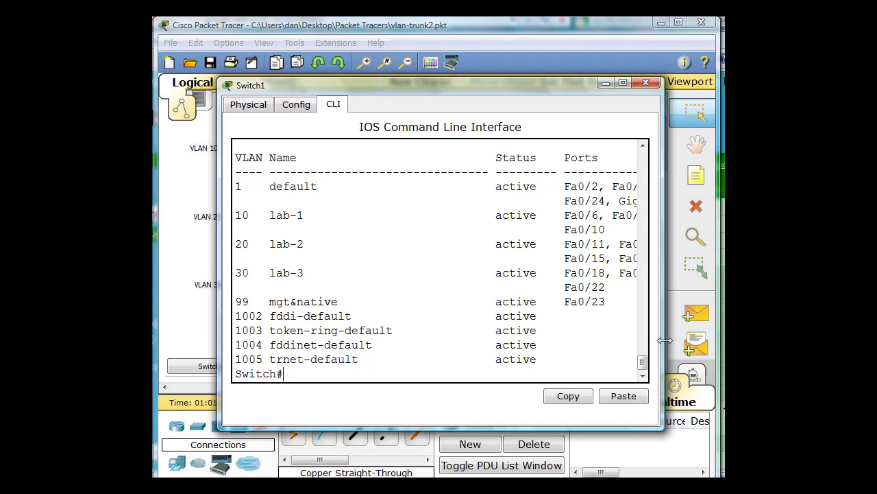
Step: Confirm Fa0/1 trunks VLANs 1,10,20,30,99 on native VLAN 99 via show int trunk, then close Switch1
drag(666, 340, 786, 340)
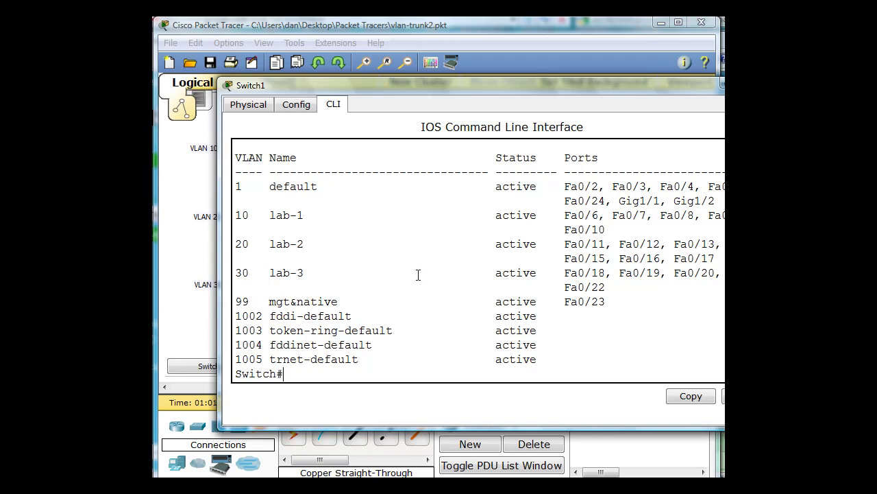
text(show int trunk)
key(Return)
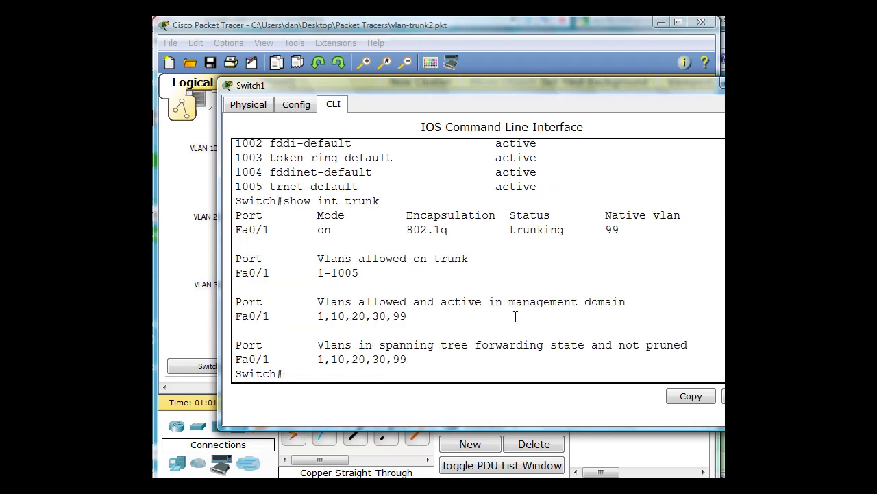
click(533, 430)
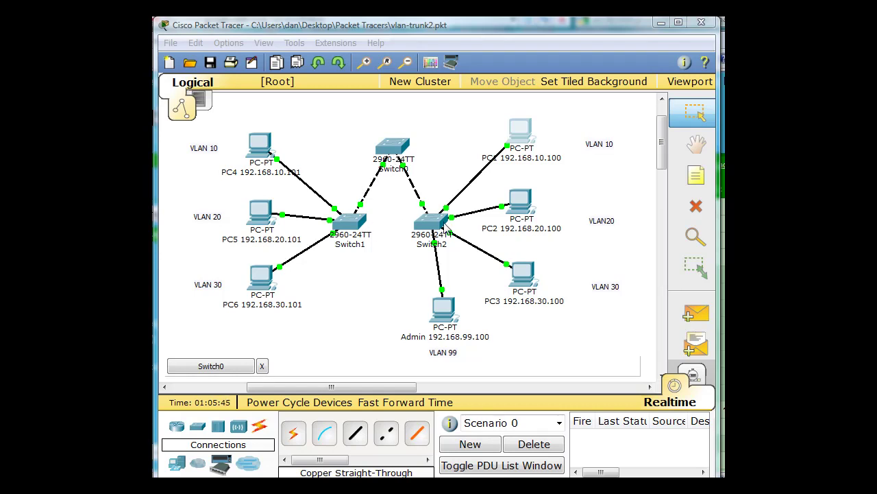
click(355, 226)
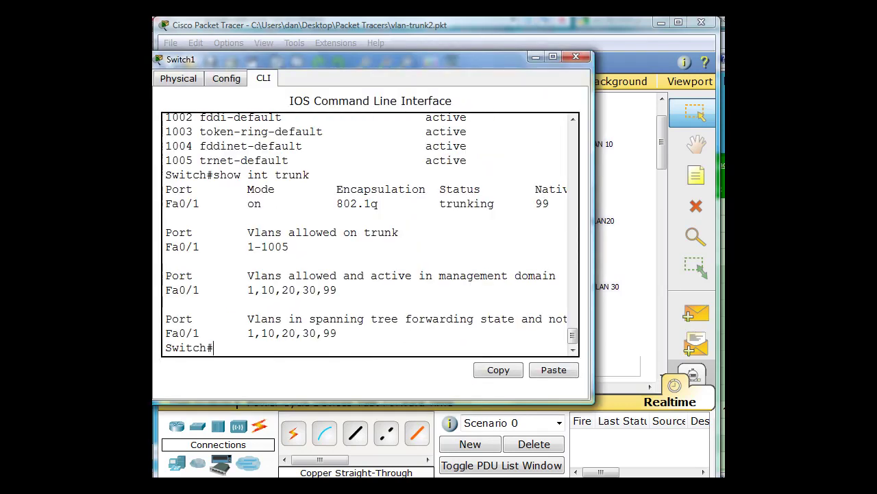
click(576, 56)
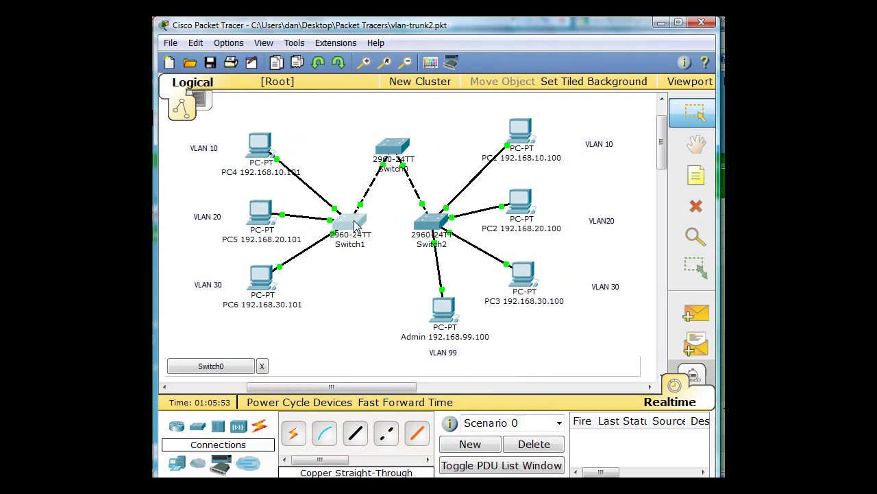
mouse_move(356, 226)
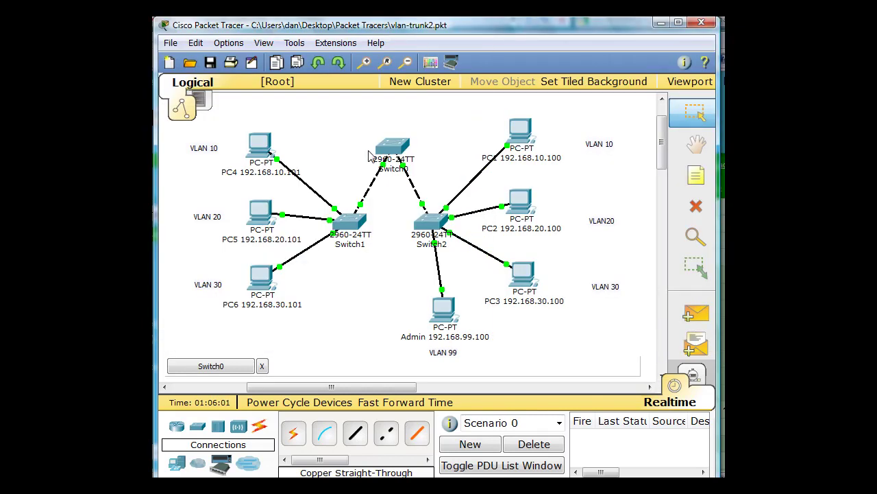
mouse_move(394, 151)
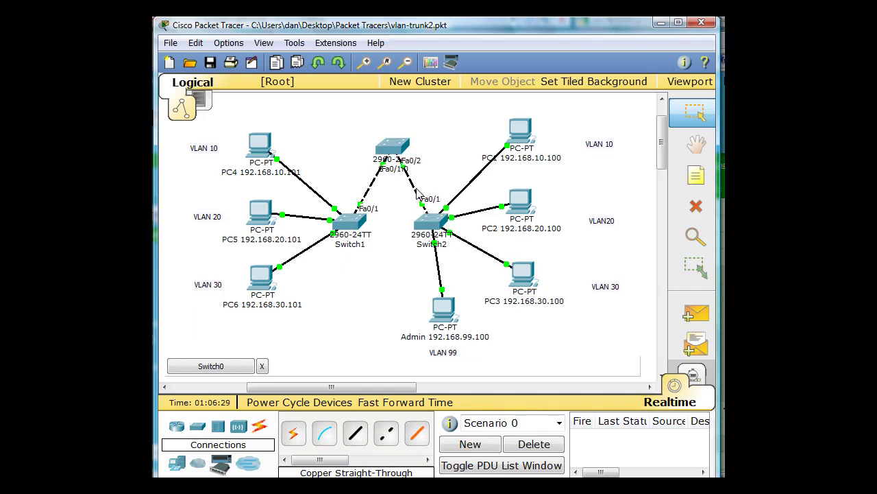
mouse_move(529, 130)
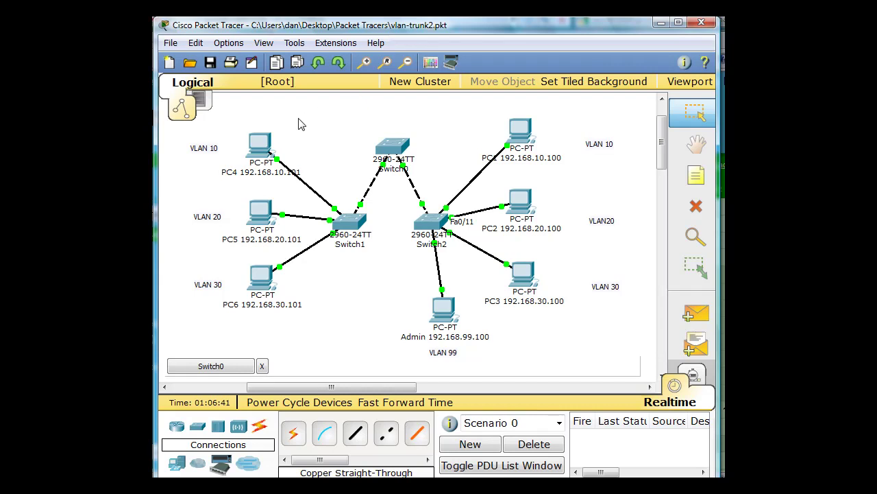
Step: Open PC1's command prompt and ping 192.168.10.101 successfully
mouse_move(286, 179)
click(519, 135)
click(406, 103)
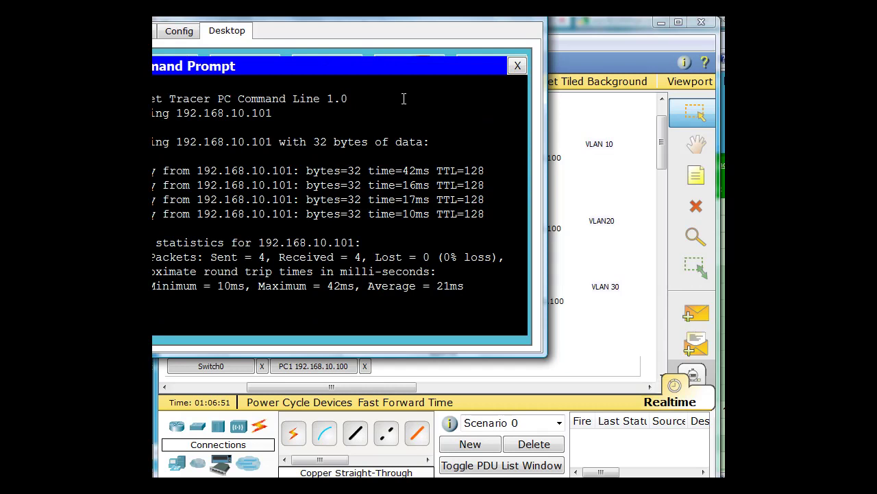
drag(390, 18, 431, 51)
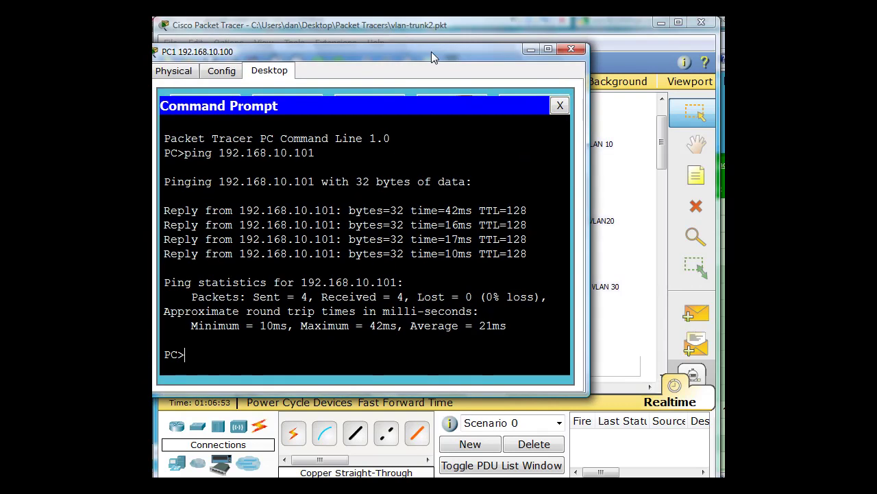
key(Up)
key(Return)
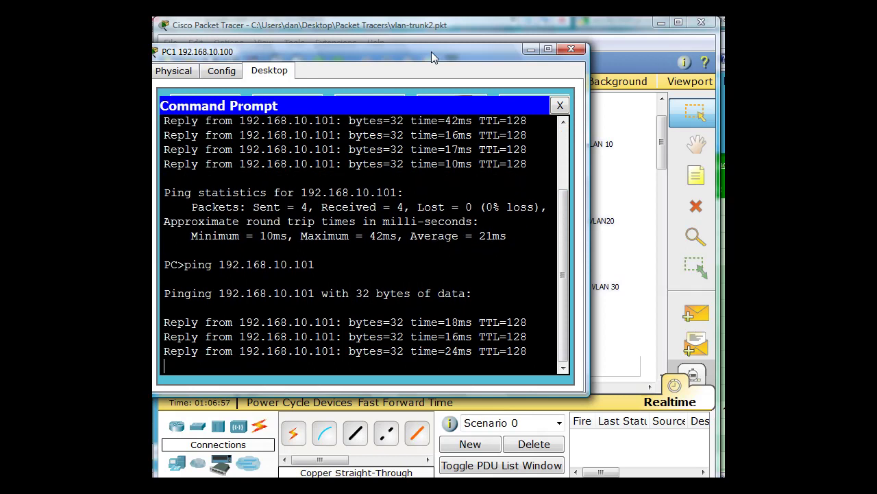
Step: Ping 192.168.20.101 from PC1 to test reachability across VLANs
key(Up)
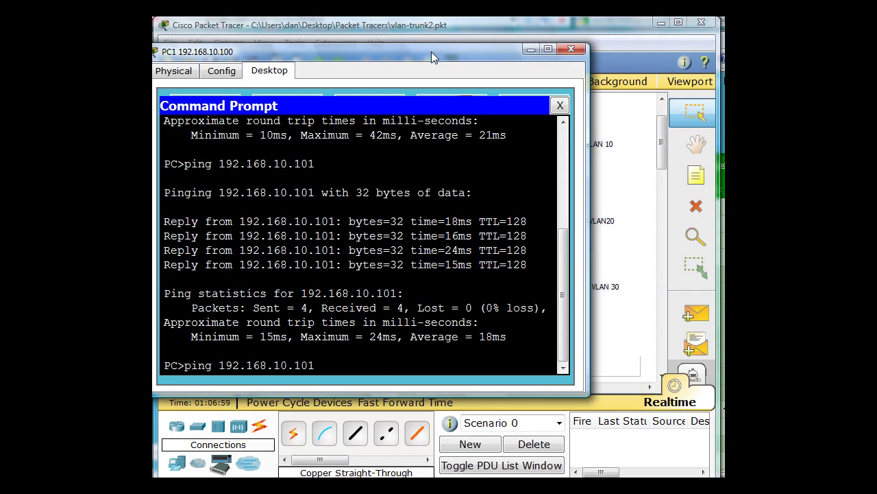
key(Left)
key(Left)
key(Left)
key(Left)
key(Left)
key(BackSpace)
text(2)
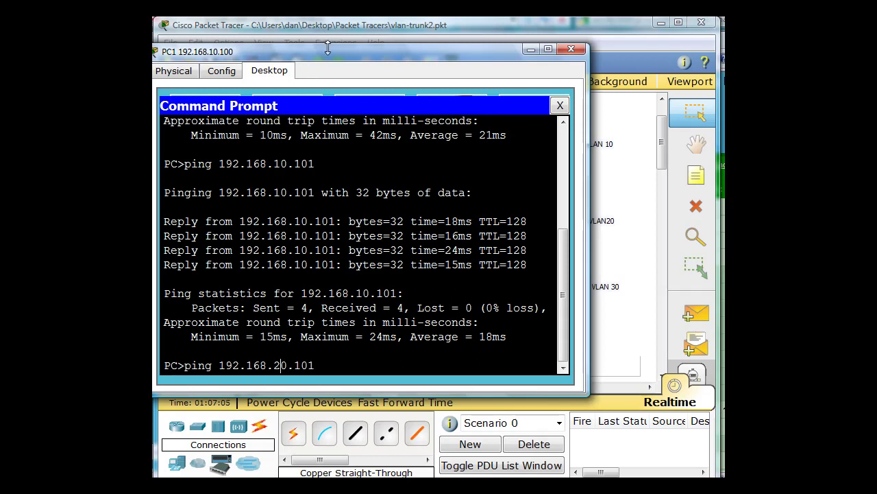
drag(329, 48, 480, 54)
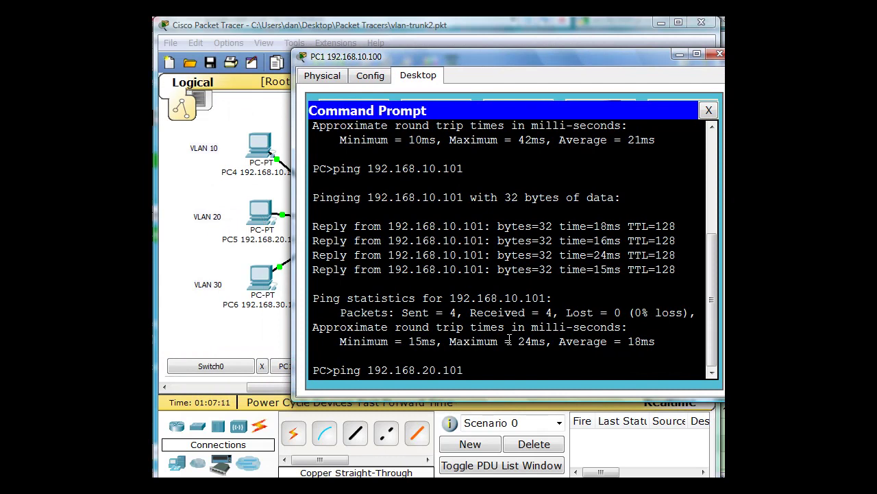
key(End)
key(Return)
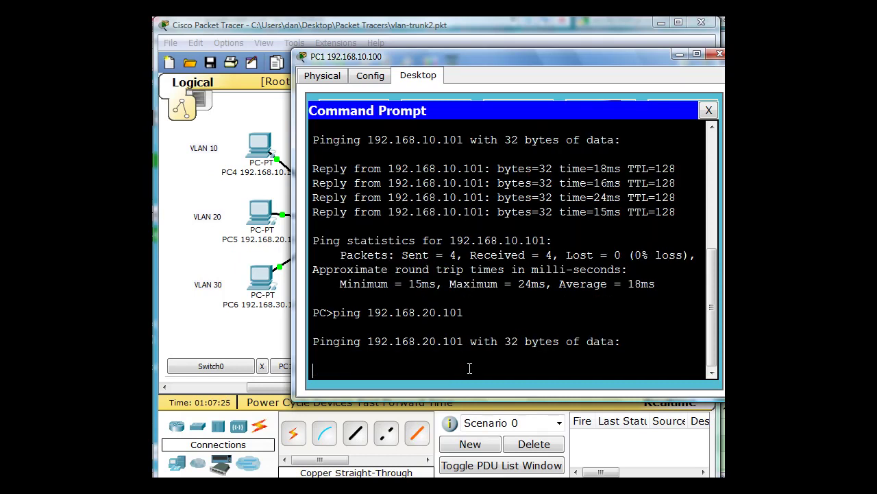